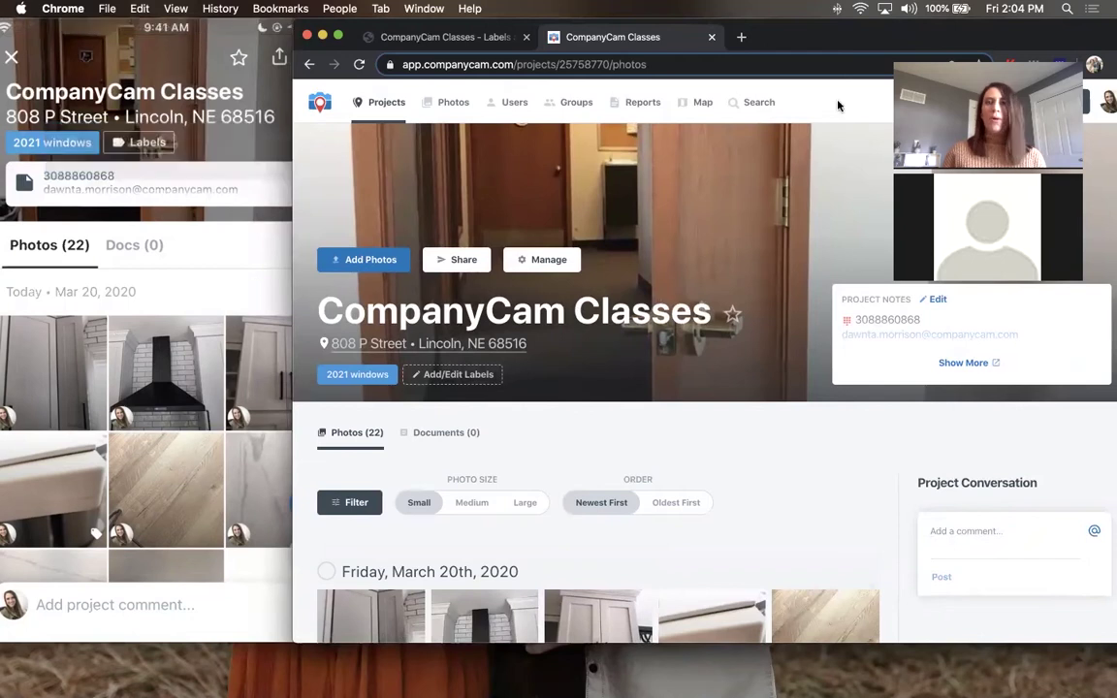
# - Review the labels available for the CompanyCam Classes project without changing its label selection
pyautogui.click(910, 56)
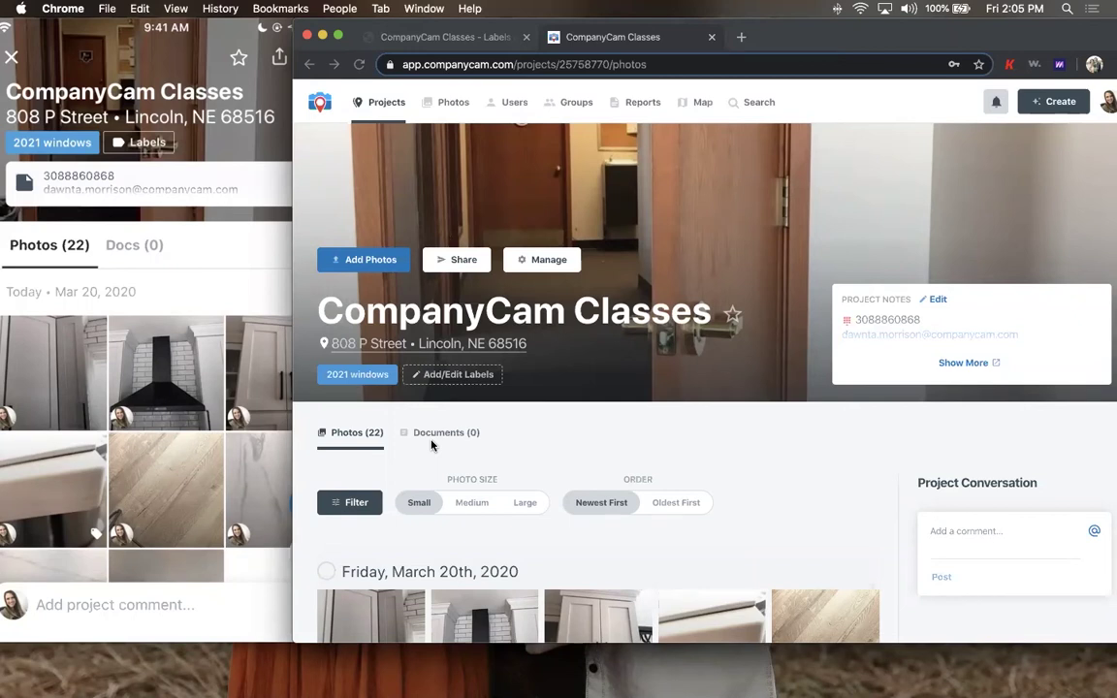
pyautogui.click(433, 377)
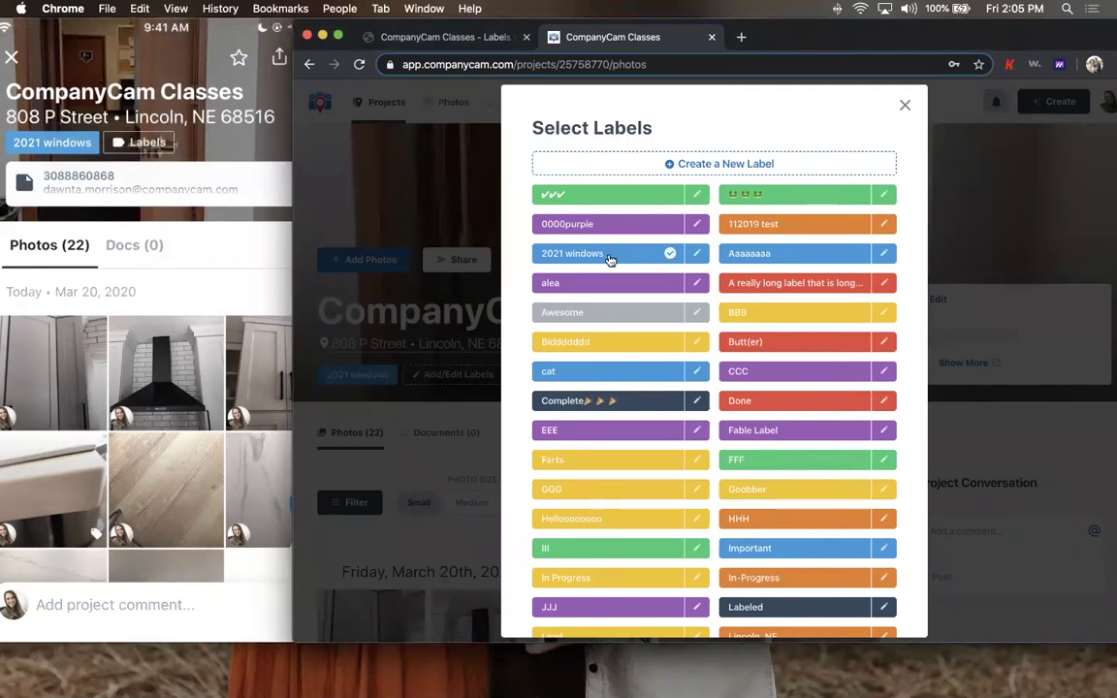
pyautogui.scroll(-10, 645, 370)
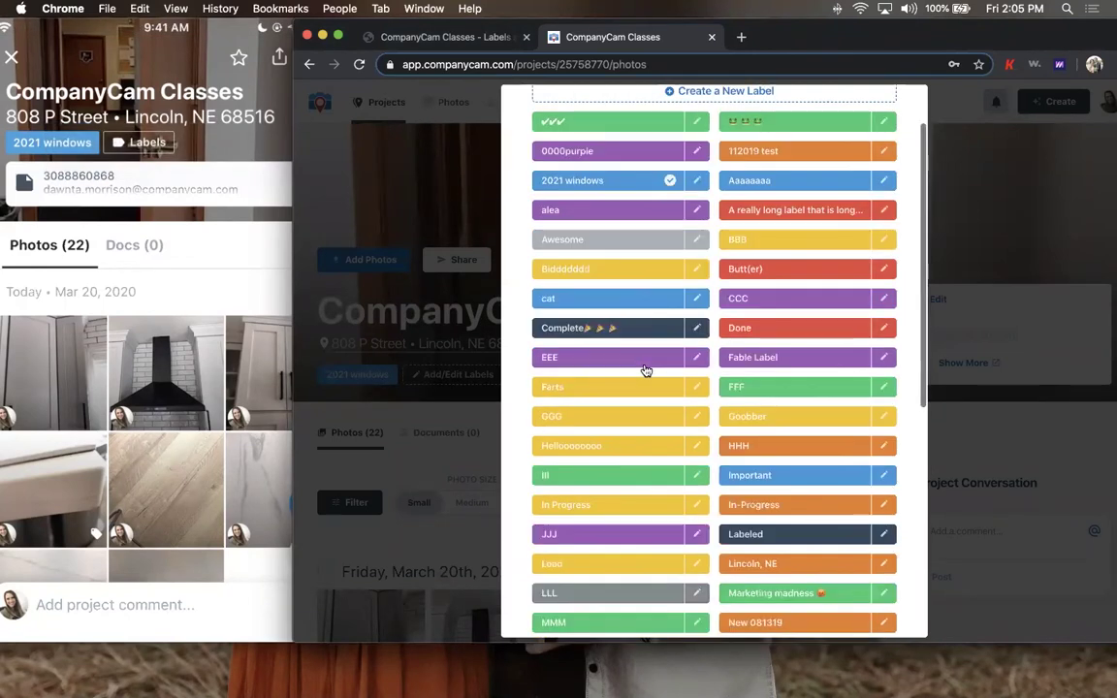
pyautogui.click(553, 589)
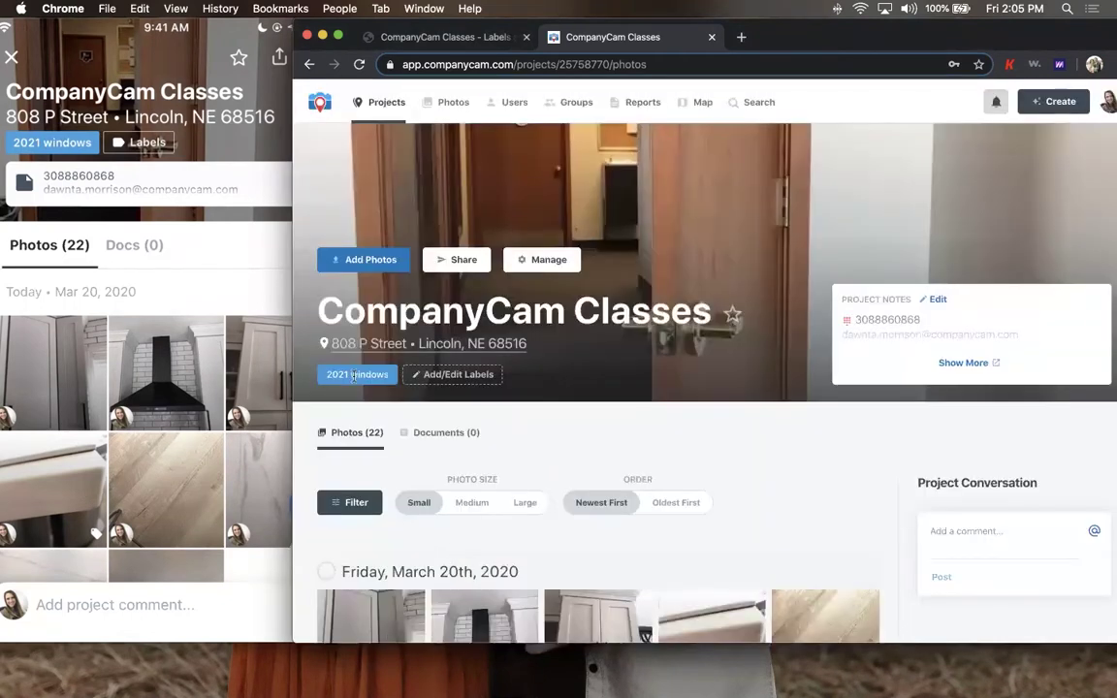
# - Replace the CompanyCam Classes project's 2021 windows label with the Lead, In-Progress and Complete labels and save the selection
pyautogui.click(444, 376)
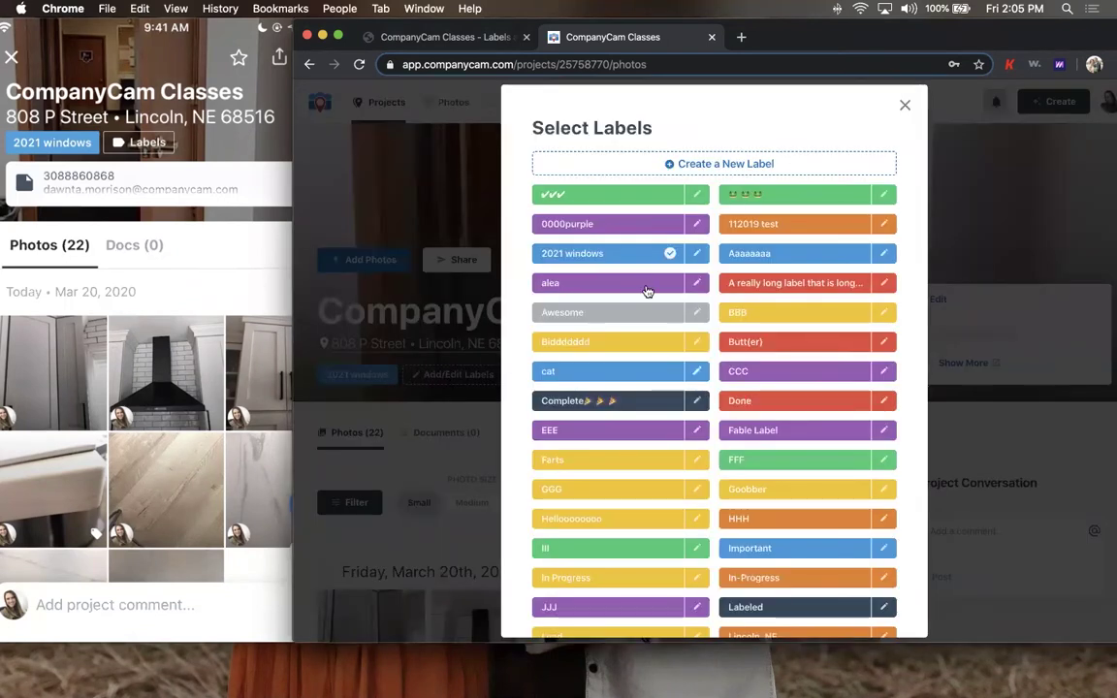
pyautogui.click(621, 256)
pyautogui.scroll(-2, 582, 437)
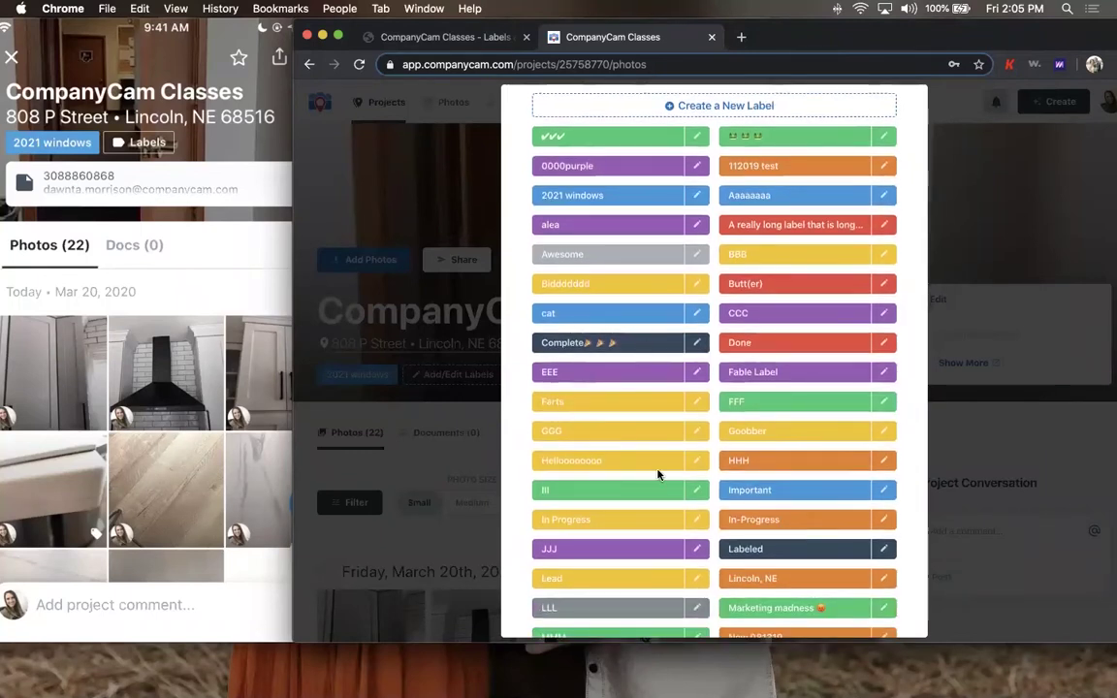
pyautogui.scroll(-3, 616, 445)
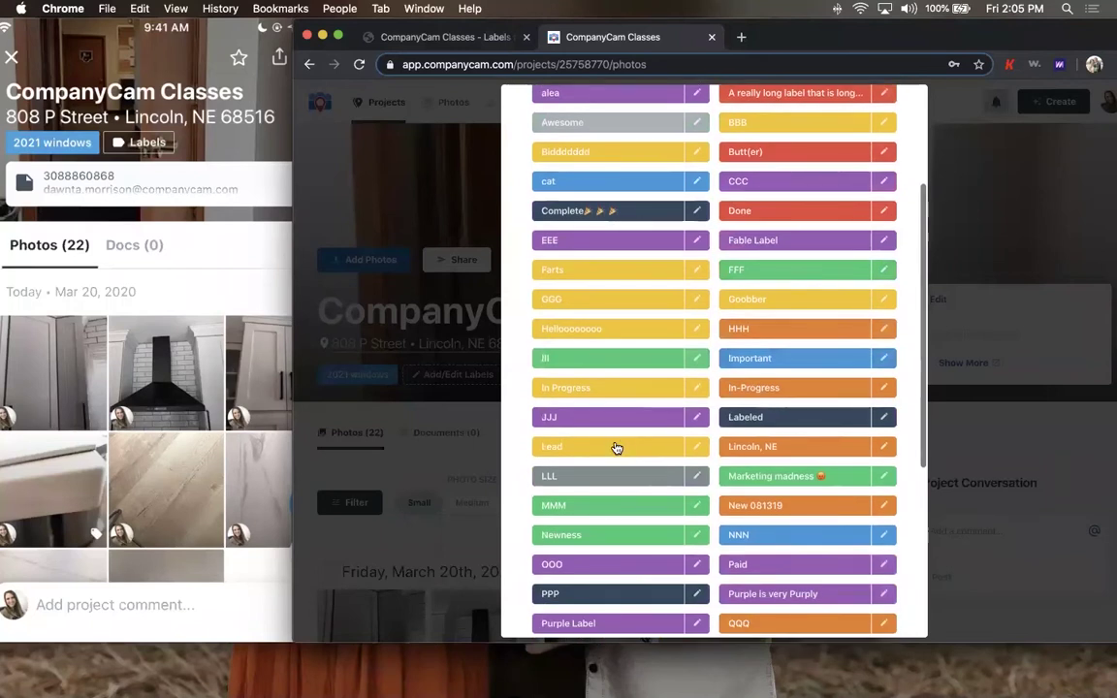
pyautogui.click(616, 446)
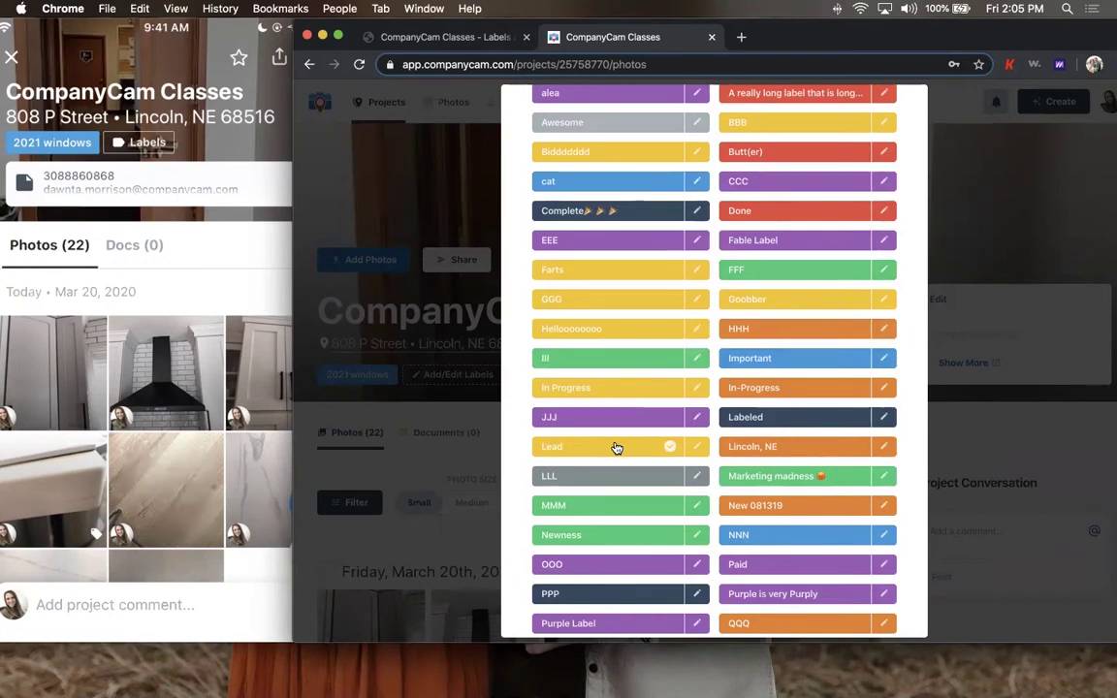
pyautogui.click(803, 392)
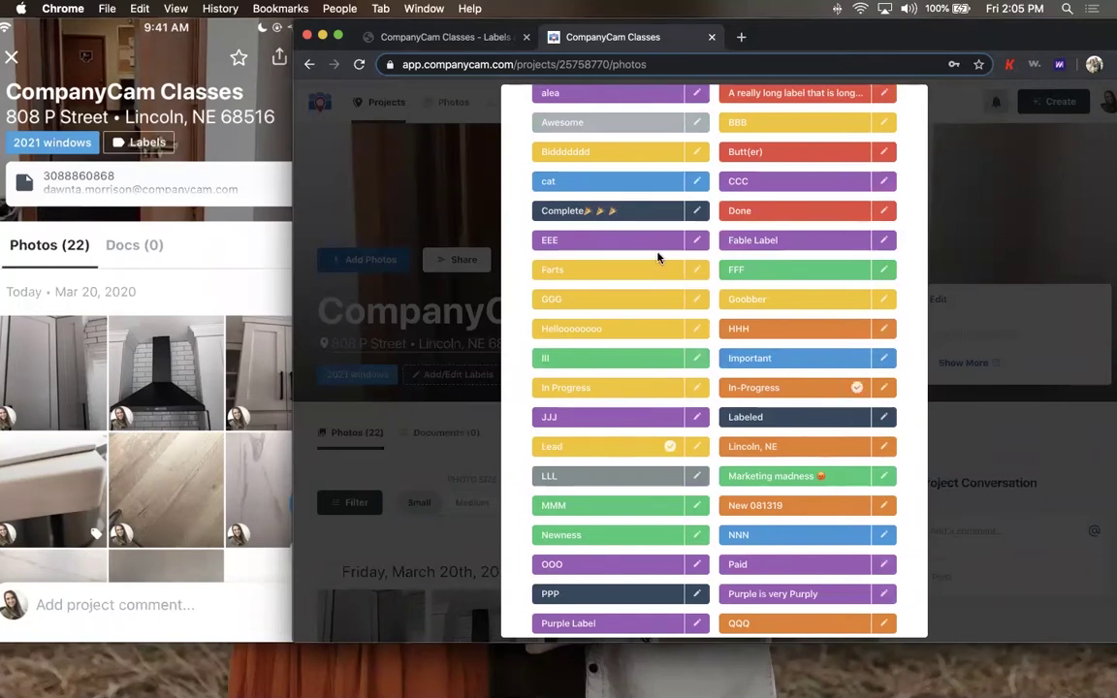
pyautogui.click(652, 211)
pyautogui.scroll(-5, 598, 517)
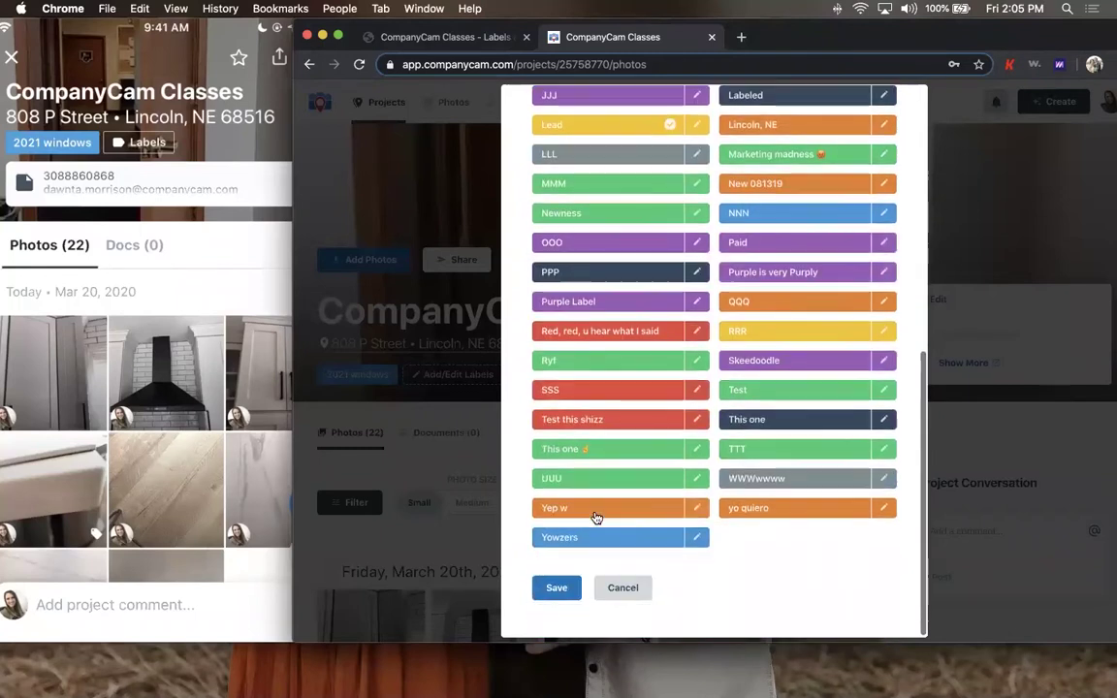
pyautogui.click(554, 589)
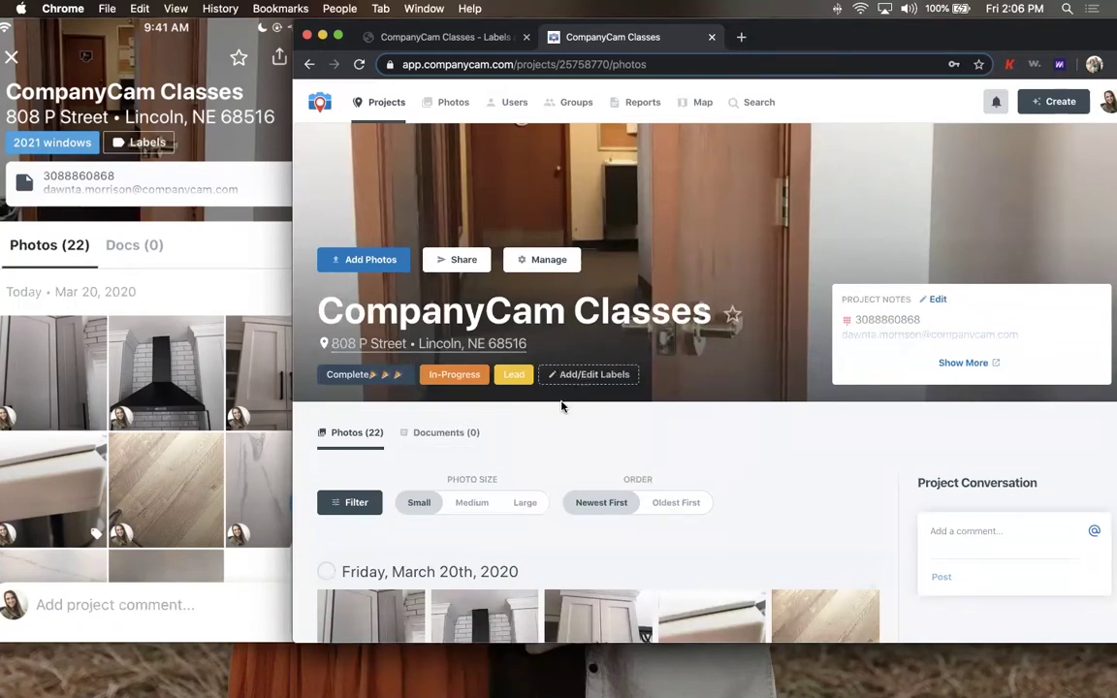
# - Open the project feed and look over the labels shown on the listed projects
pyautogui.click(381, 104)
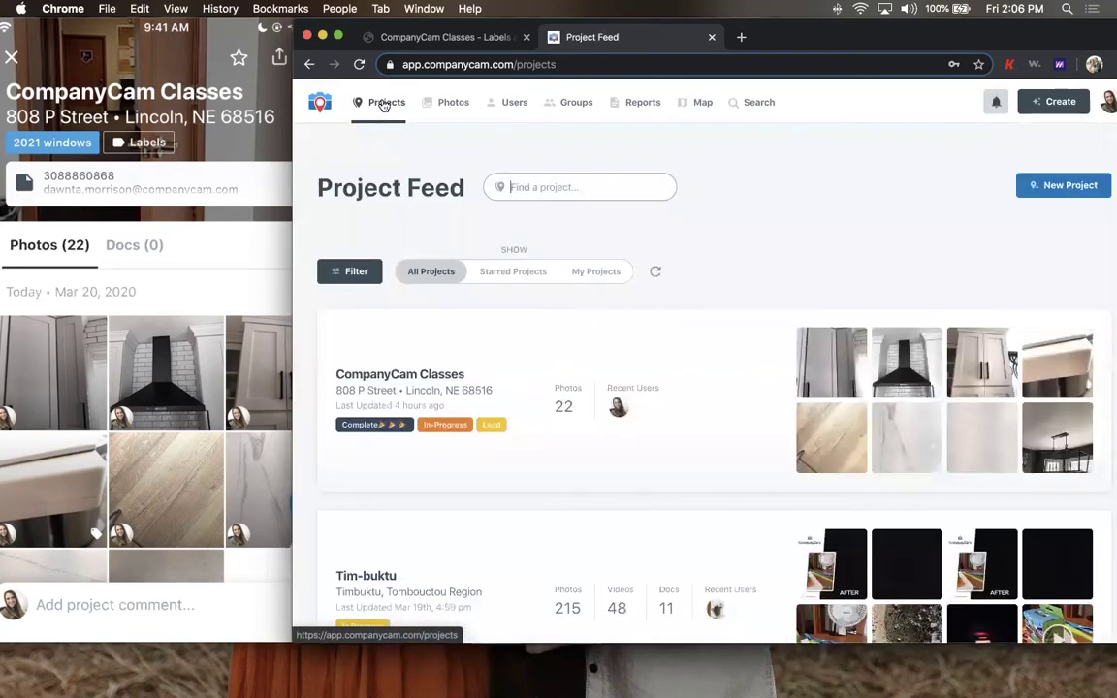
pyautogui.scroll(-5, 456, 368)
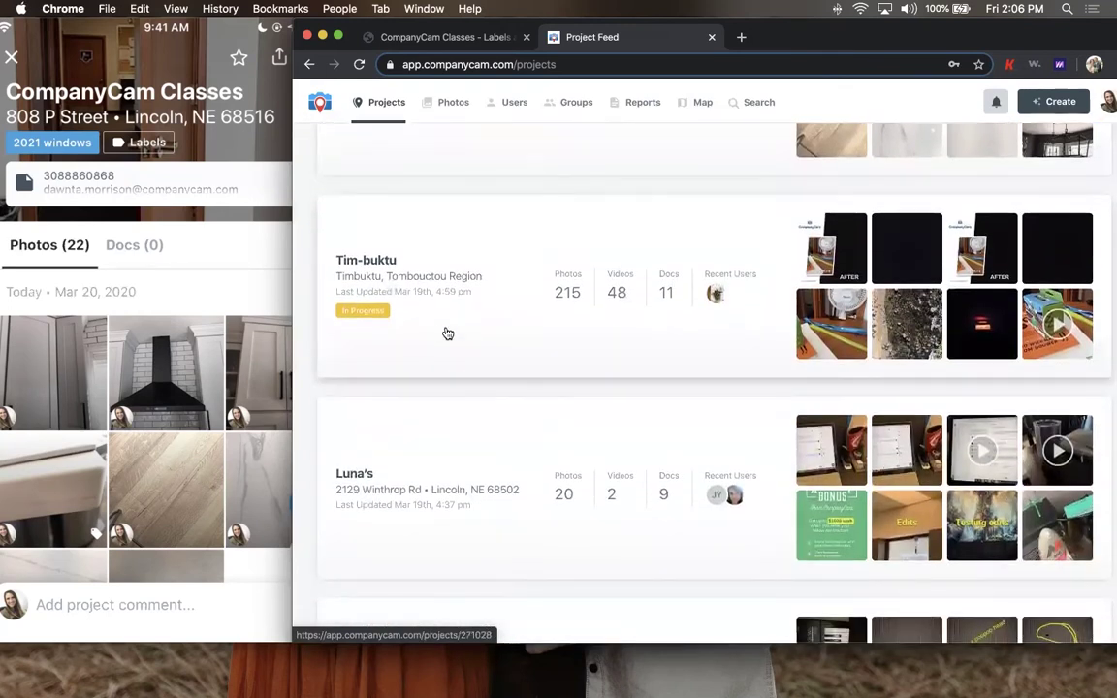
pyautogui.scroll(-7, 449, 334)
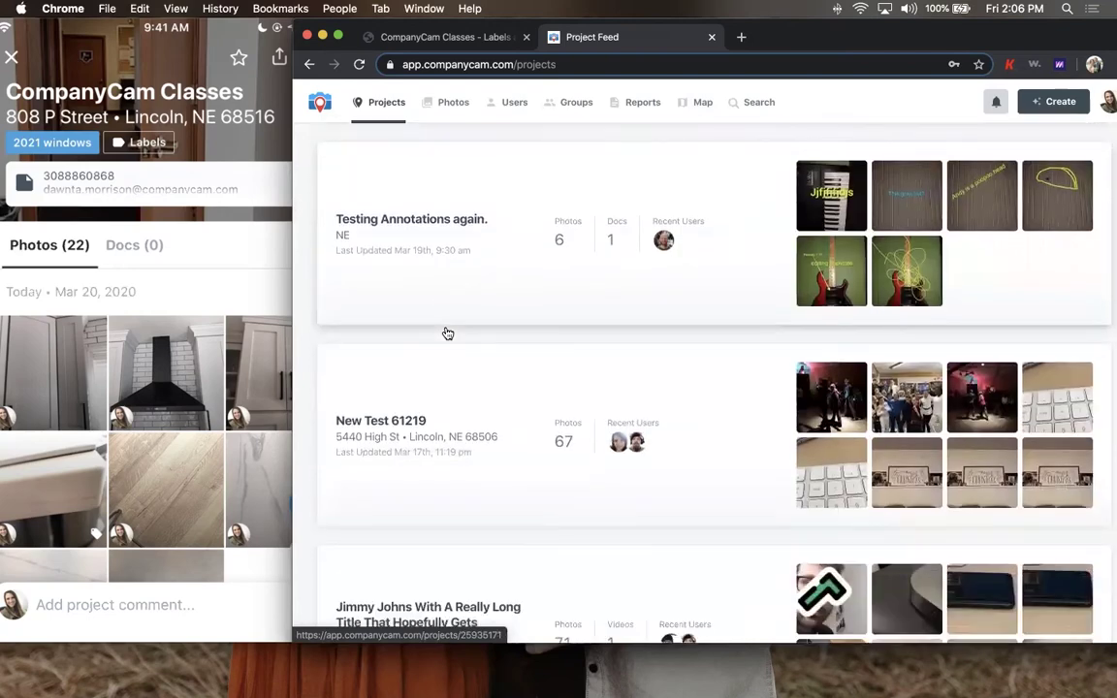
pyautogui.scroll(-4, 448, 333)
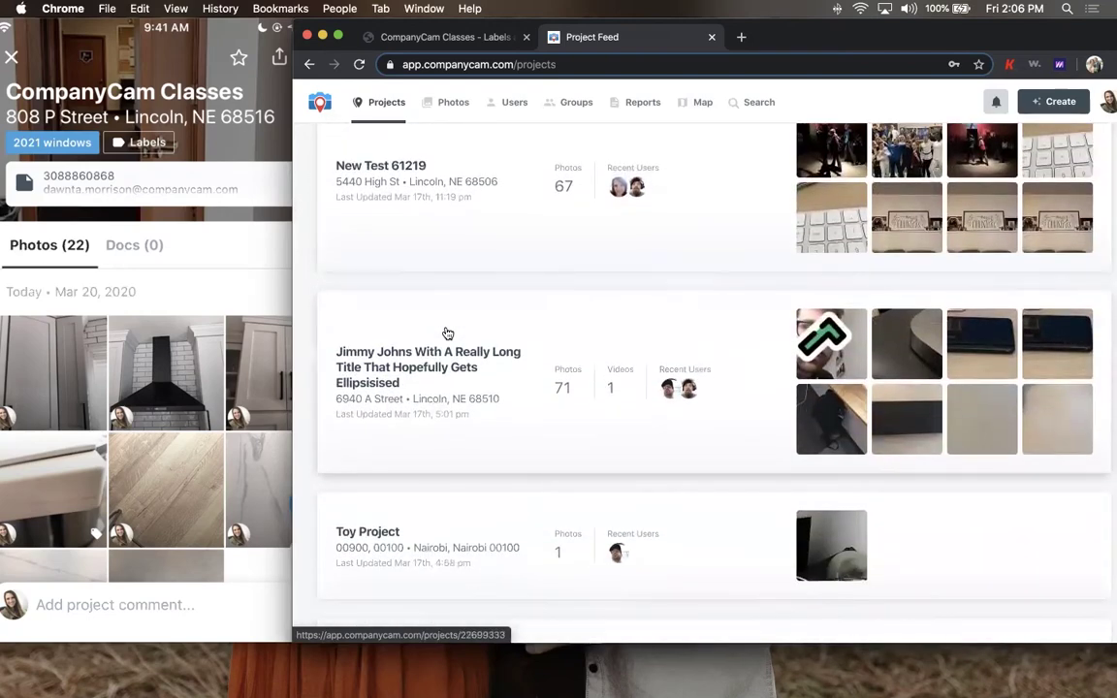
pyautogui.scroll(-4, 448, 334)
pyautogui.scroll(5, 448, 333)
pyautogui.scroll(14, 446, 332)
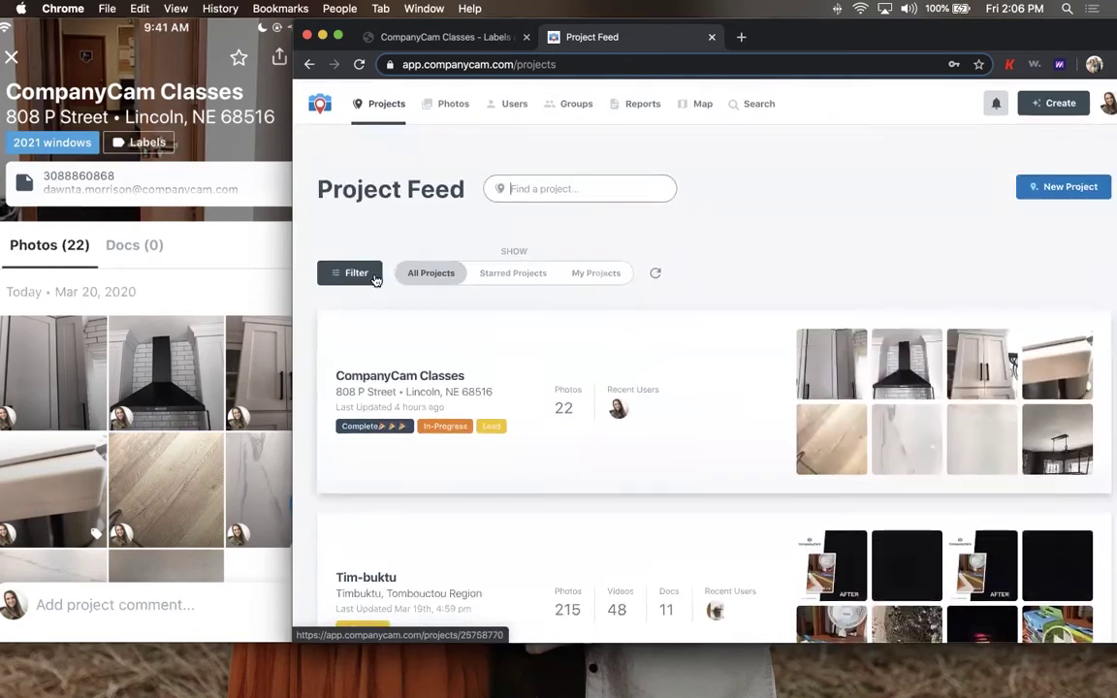
# - Filter the project feed by the In-Progress label
pyautogui.click(357, 276)
pyautogui.click(590, 463)
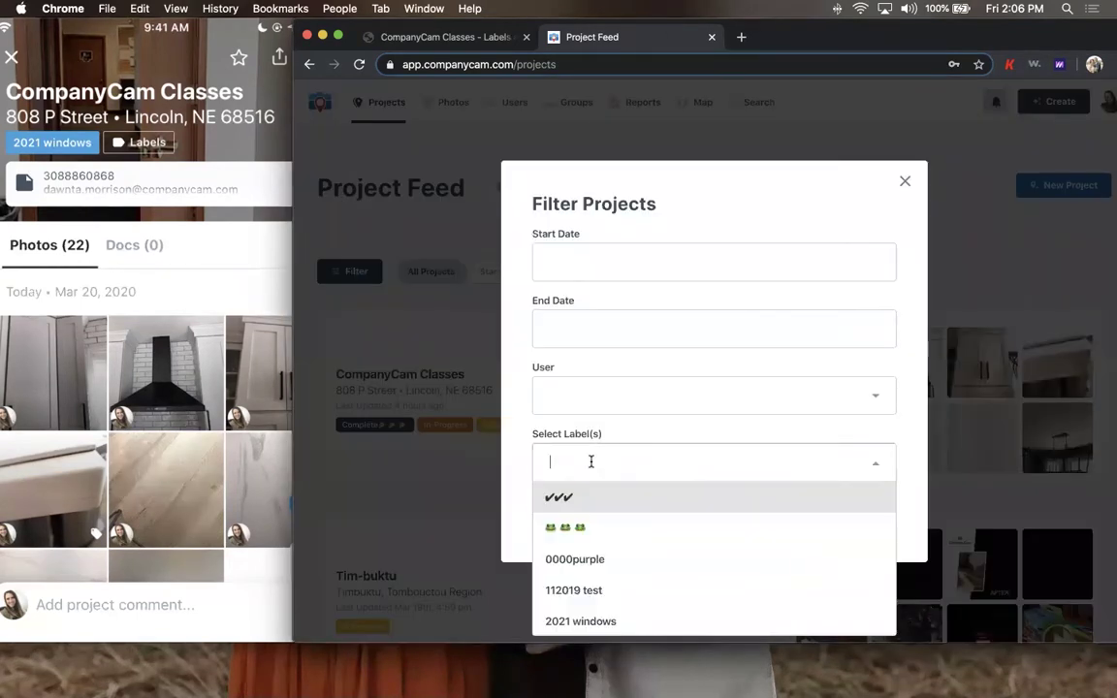
pyautogui.write('in')
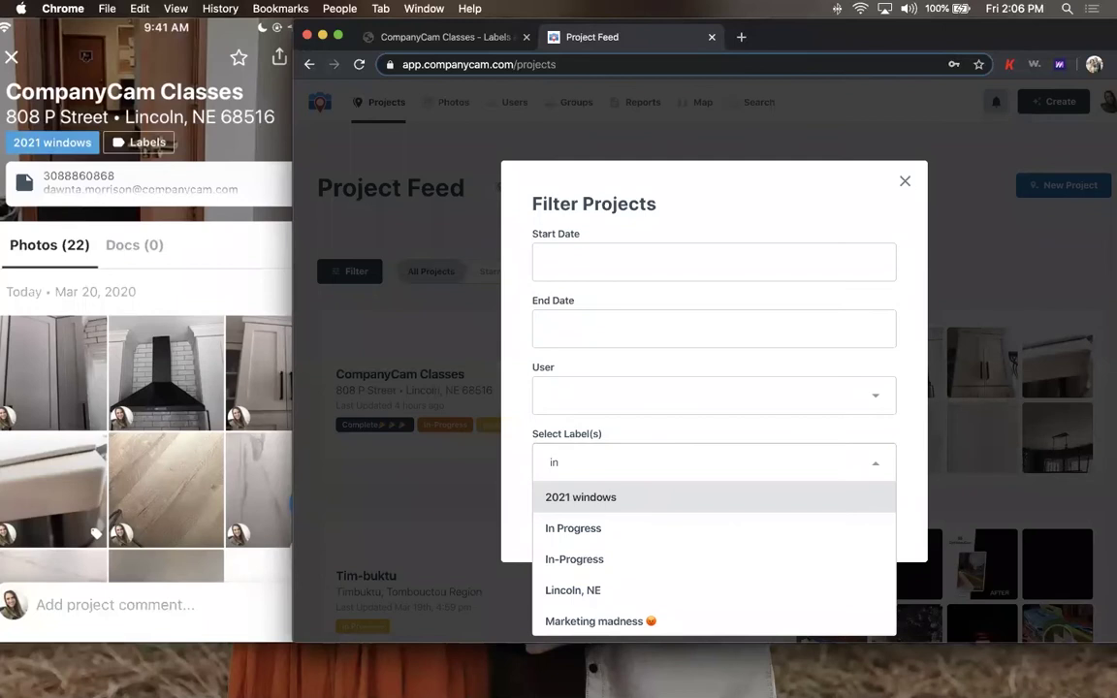
pyautogui.click(570, 562)
pyautogui.click(615, 519)
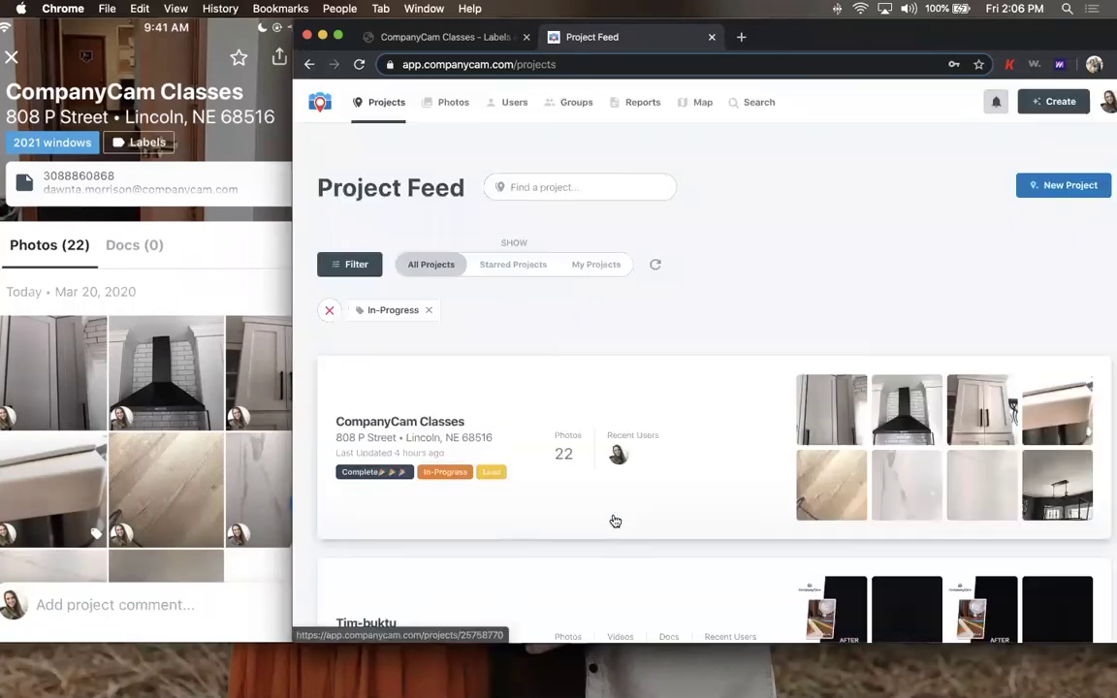
# - Review the filtered project feed and remove the In-Progress label filter
pyautogui.scroll(-4, 497, 437)
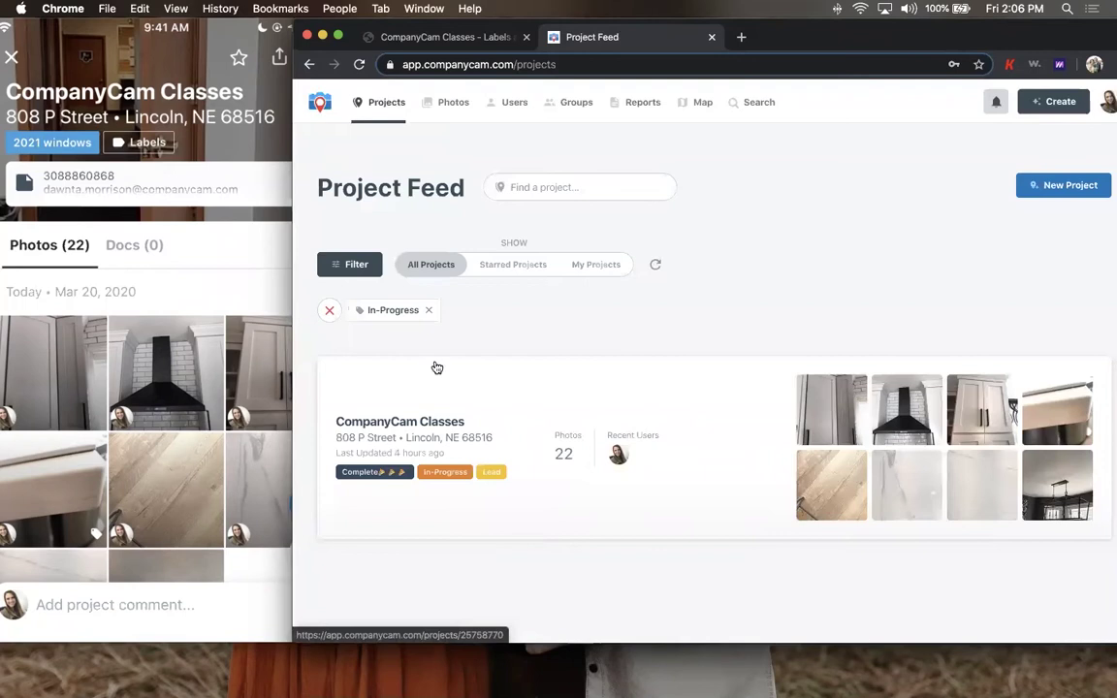
pyautogui.scroll(-1, 602, 624)
pyautogui.scroll(1, 602, 624)
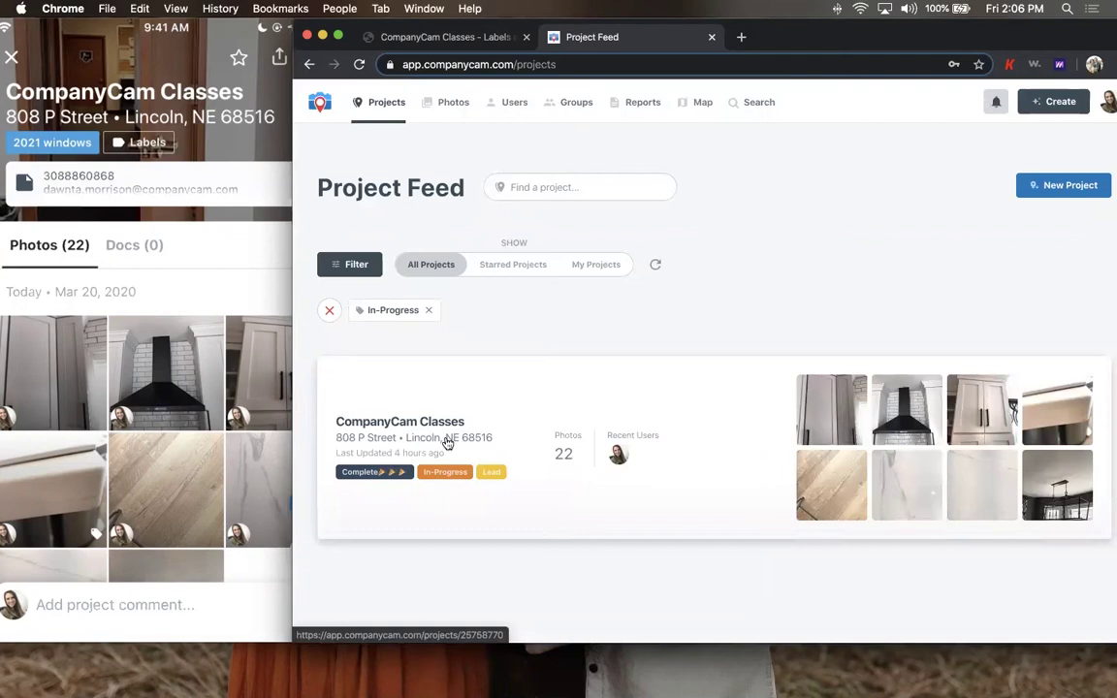
pyautogui.click(429, 311)
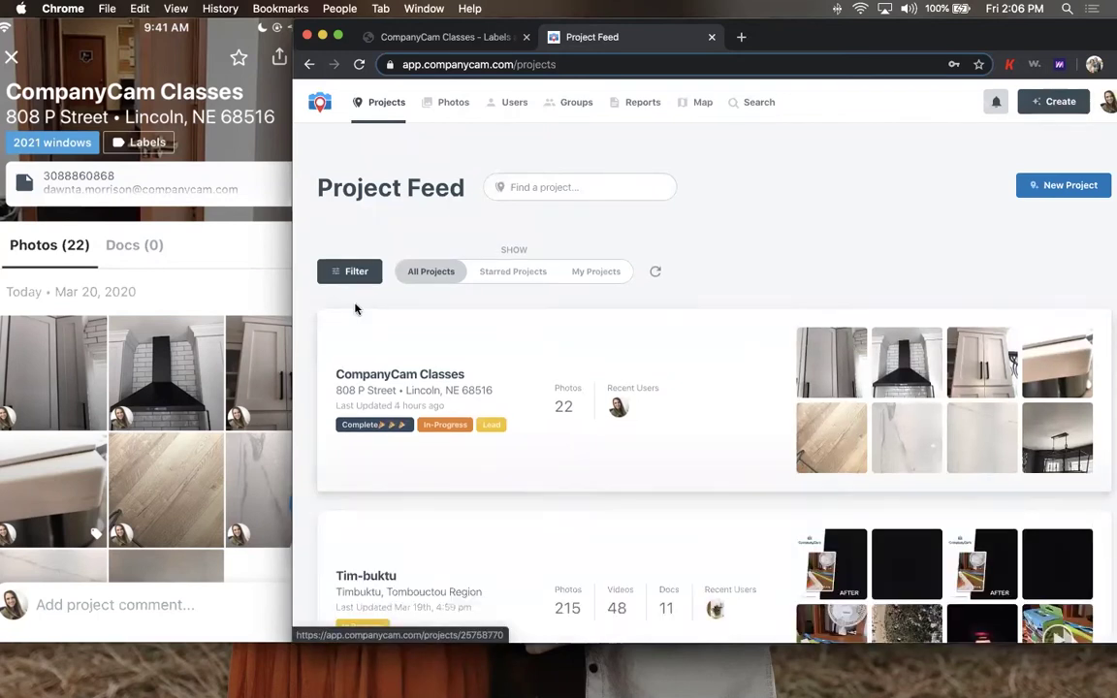
# - Switch to the mirrored phone app in QuickTime Player and open the project list of the Company Feed
pyautogui.click(220, 256)
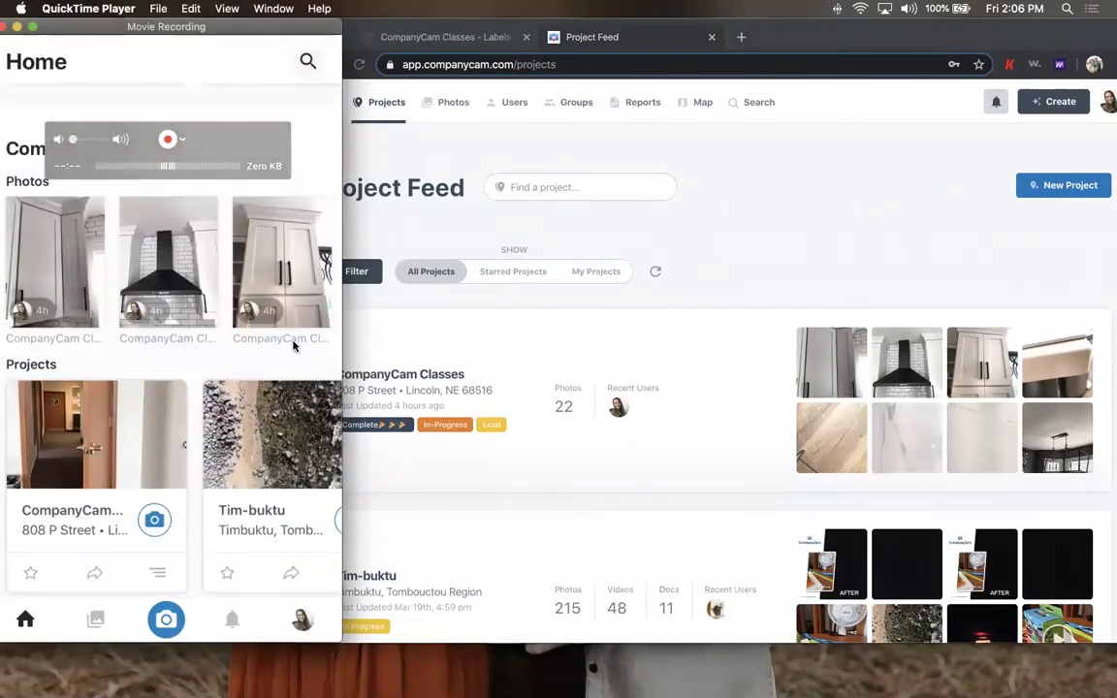
pyautogui.moveTo(209, 138); pyautogui.dragTo(208, 221)
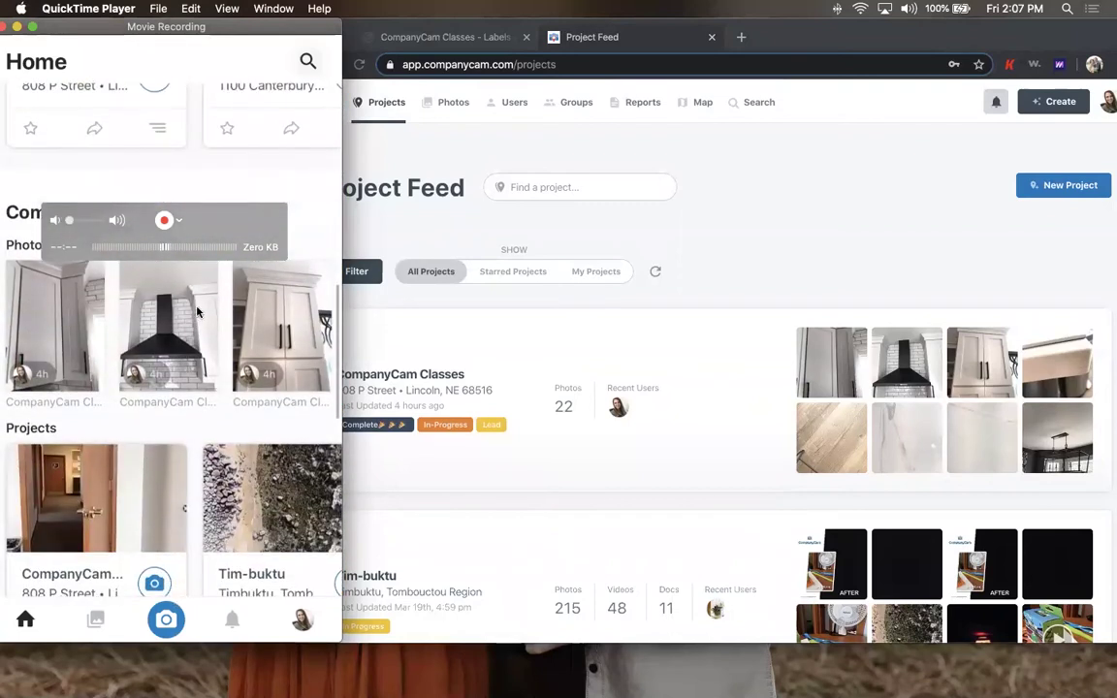
pyautogui.moveTo(242, 225); pyautogui.dragTo(242, 131)
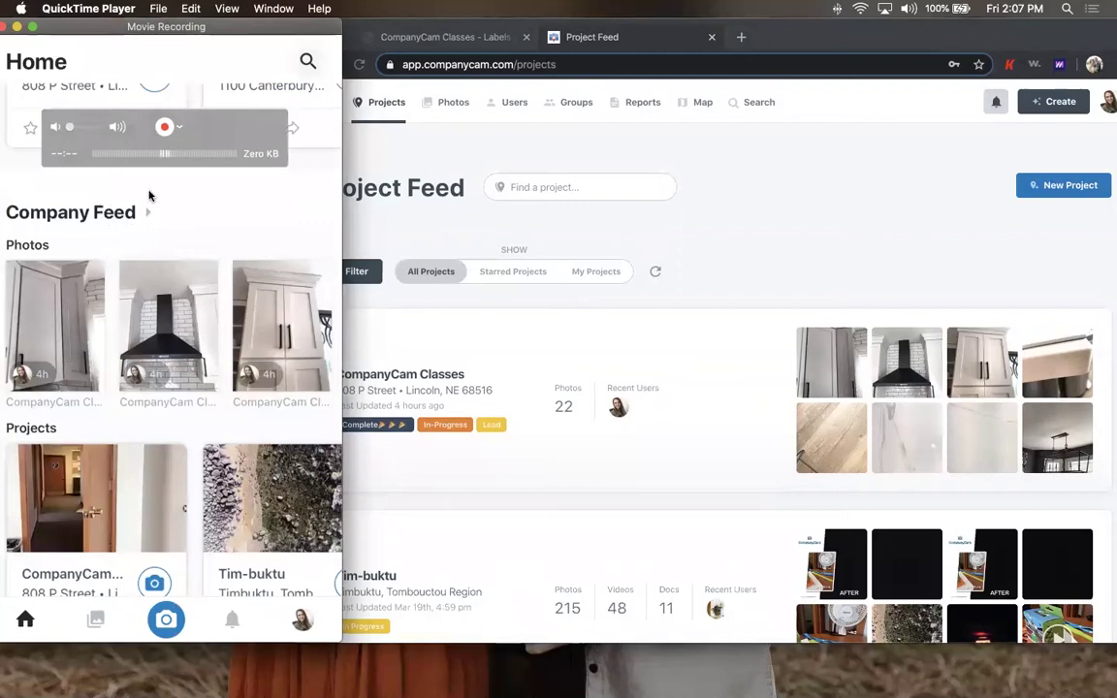
pyautogui.click(101, 215)
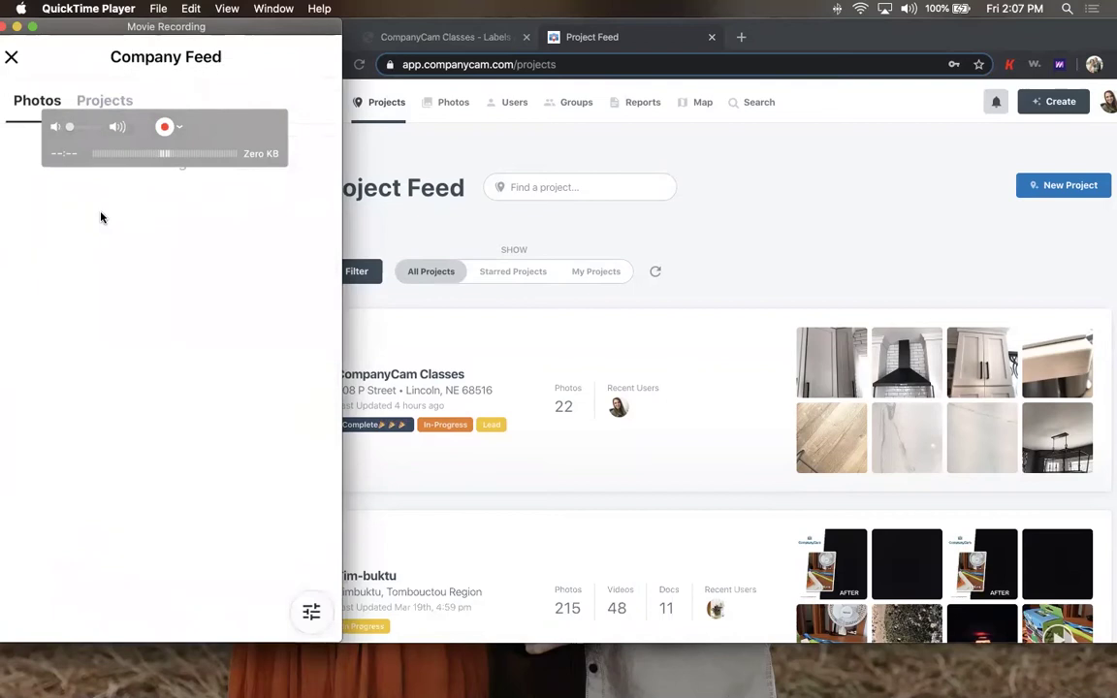
pyautogui.moveTo(191, 130); pyautogui.dragTo(191, 249)
pyautogui.click(113, 101)
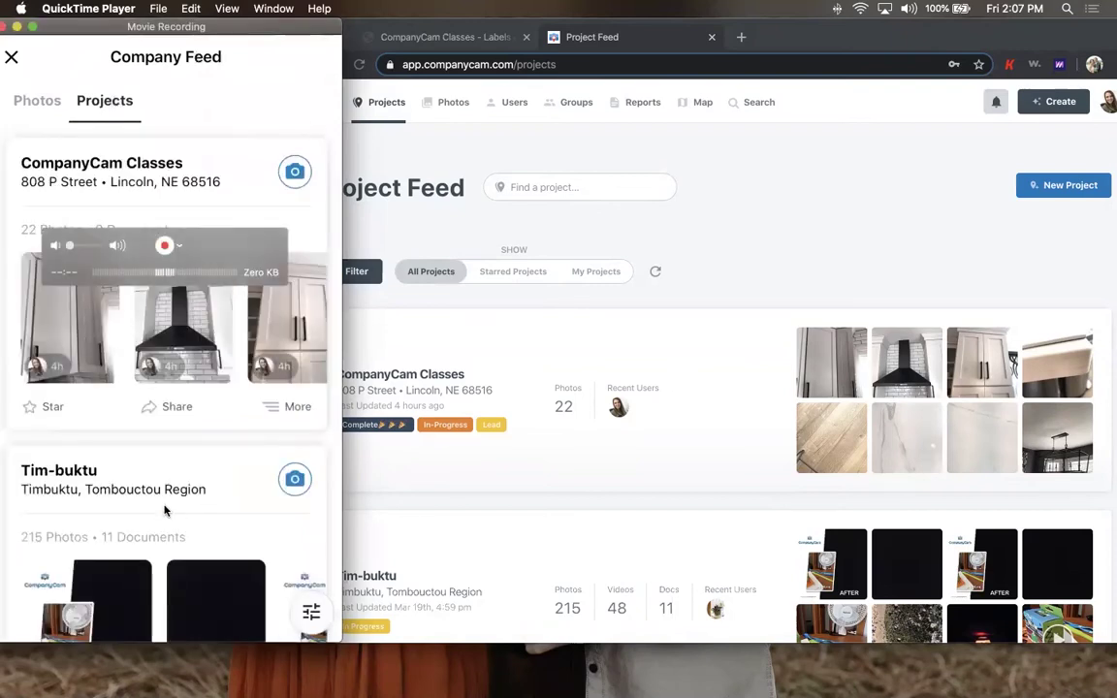
# - Browse the Company Feed's projects in the phone app and filter them by the 2021 windows label
pyautogui.scroll(-4, 164, 511)
pyautogui.scroll(-4, 165, 511)
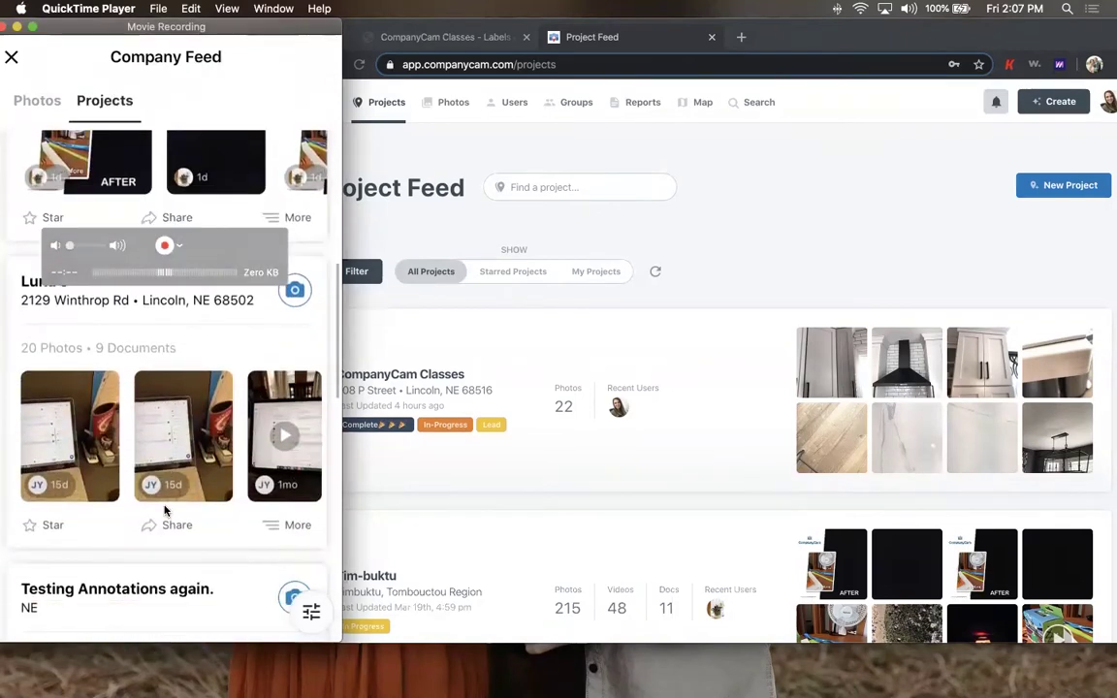
pyautogui.scroll(3, 164, 511)
pyautogui.scroll(5, 165, 512)
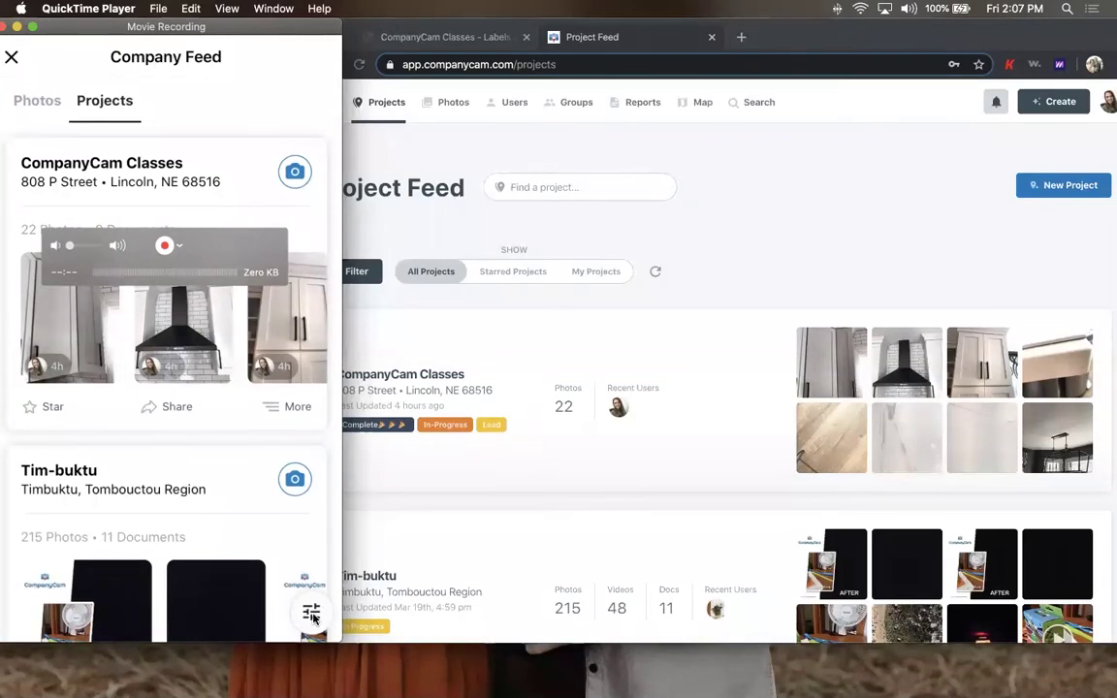
pyautogui.click(311, 614)
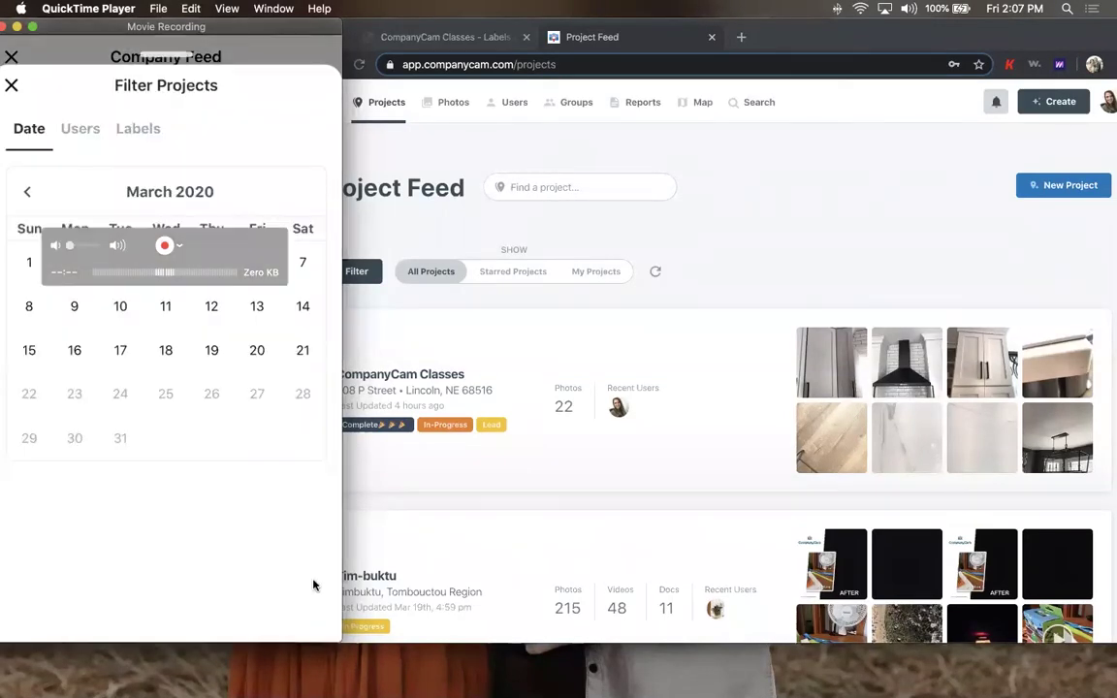
pyautogui.click(141, 129)
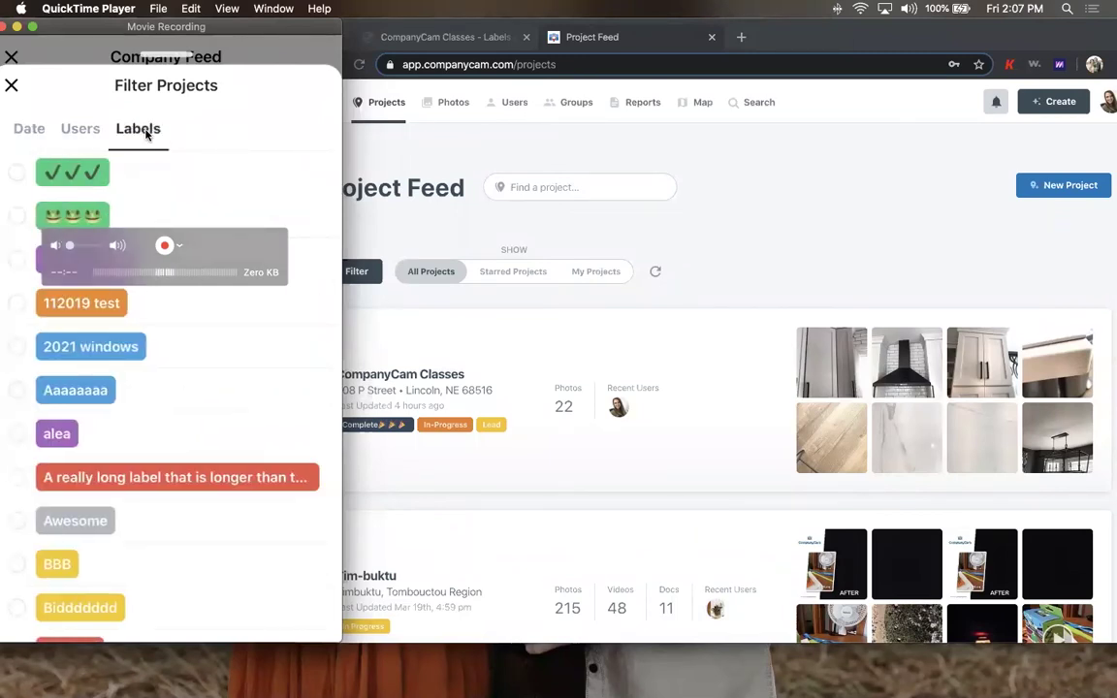
pyautogui.scroll(-3, 165, 388)
pyautogui.scroll(5, 165, 388)
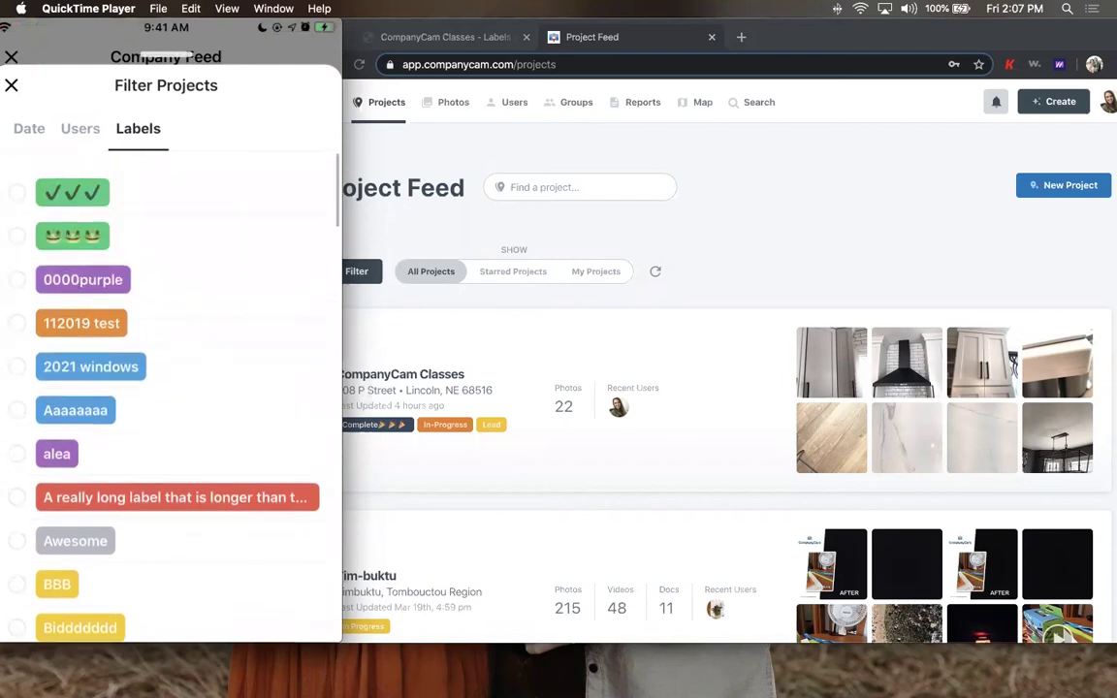
pyautogui.click(90, 346)
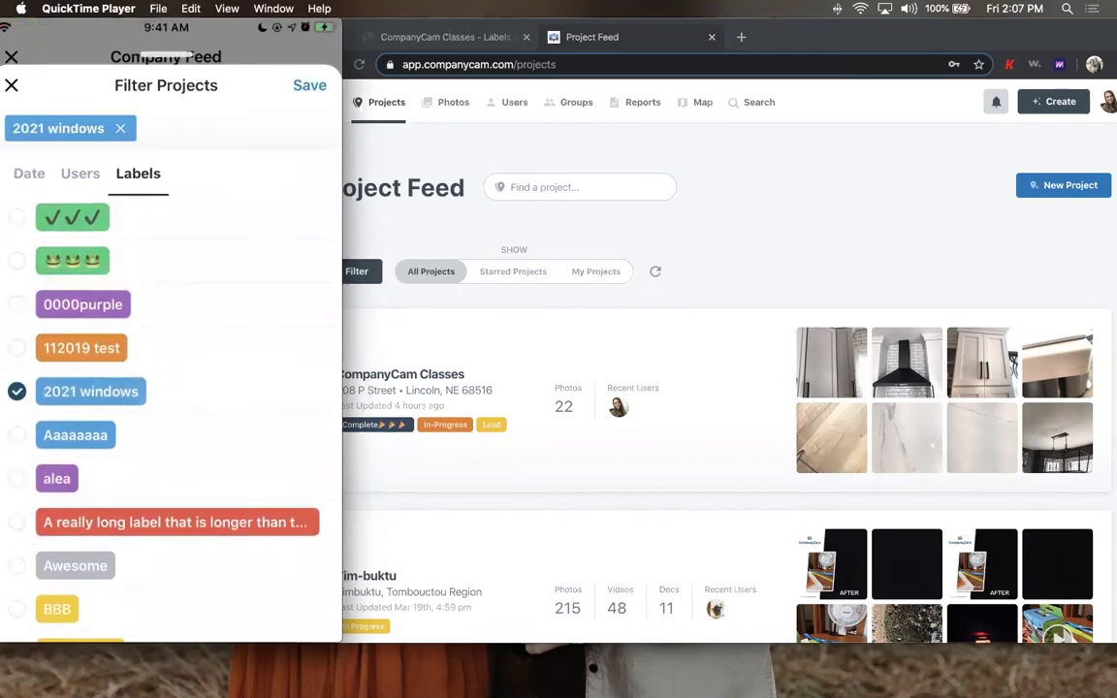
pyautogui.click(310, 84)
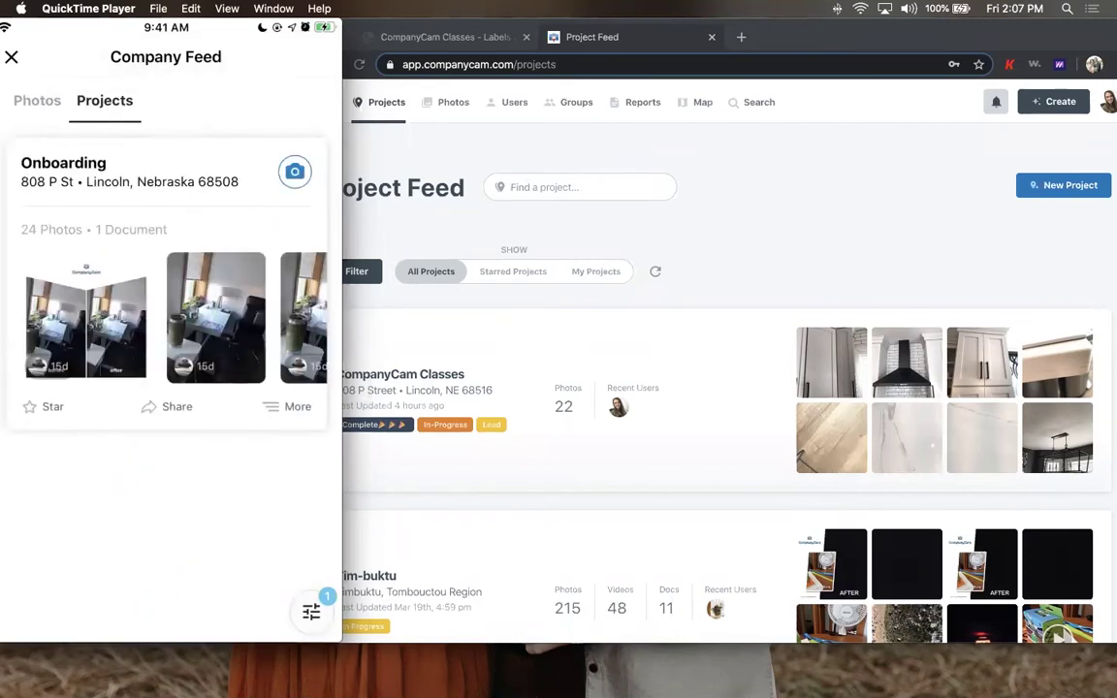
pyautogui.moveTo(128, 220)
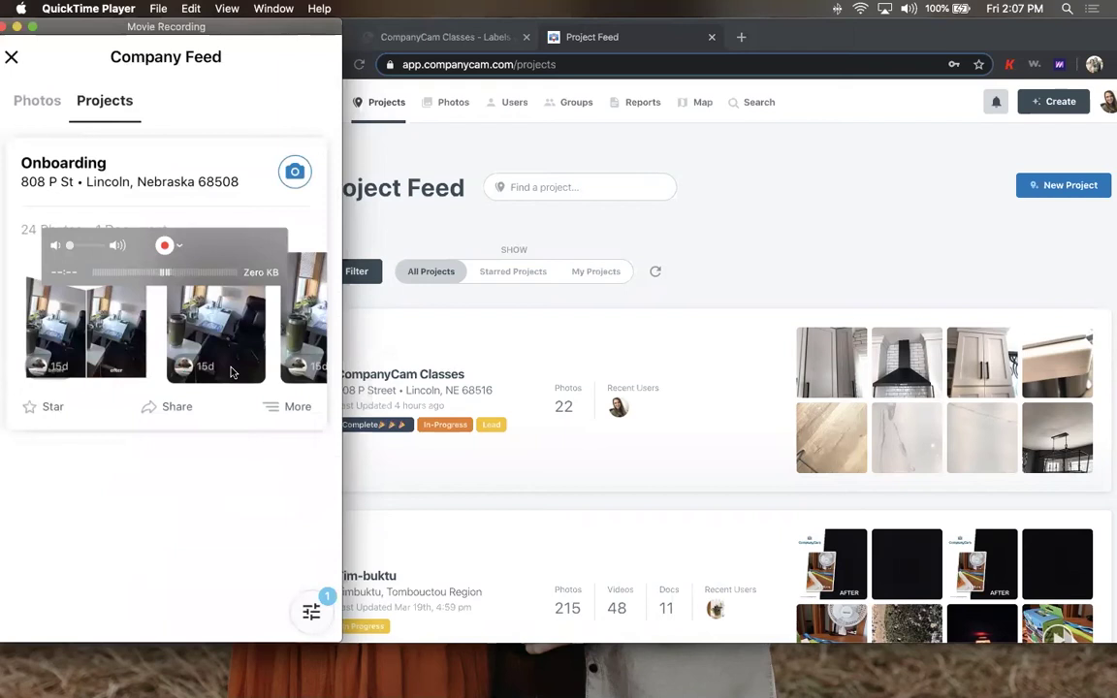
# - Clear the label filter from the Company Feed's project list in the mirrored phone app
pyautogui.click(312, 613)
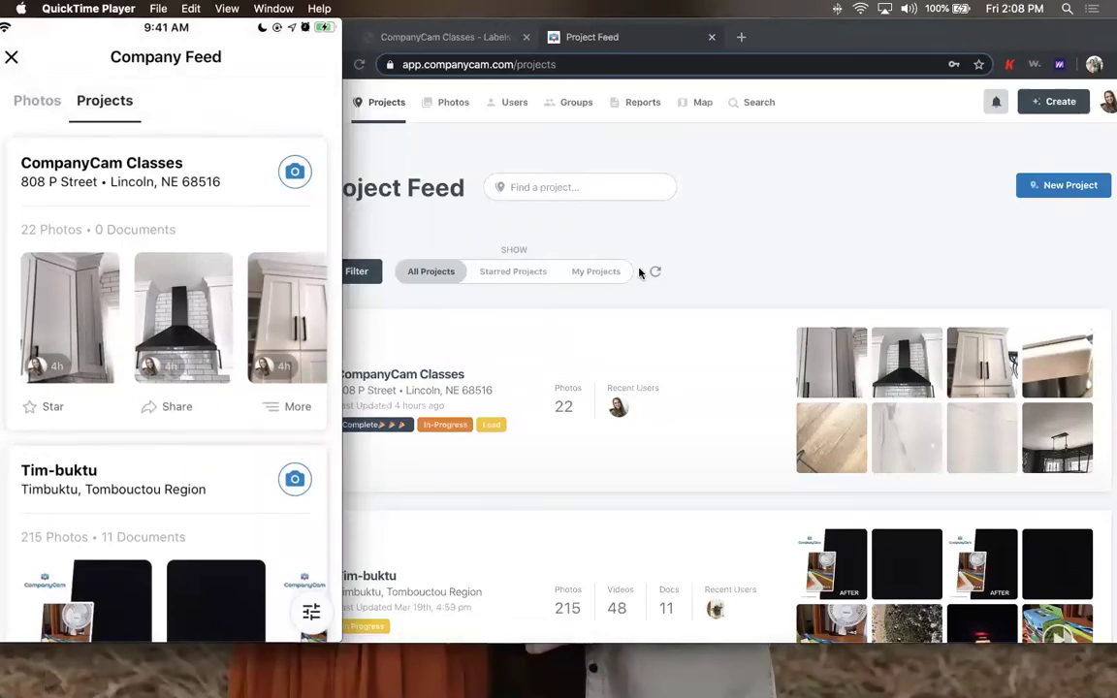
pyautogui.click(533, 200)
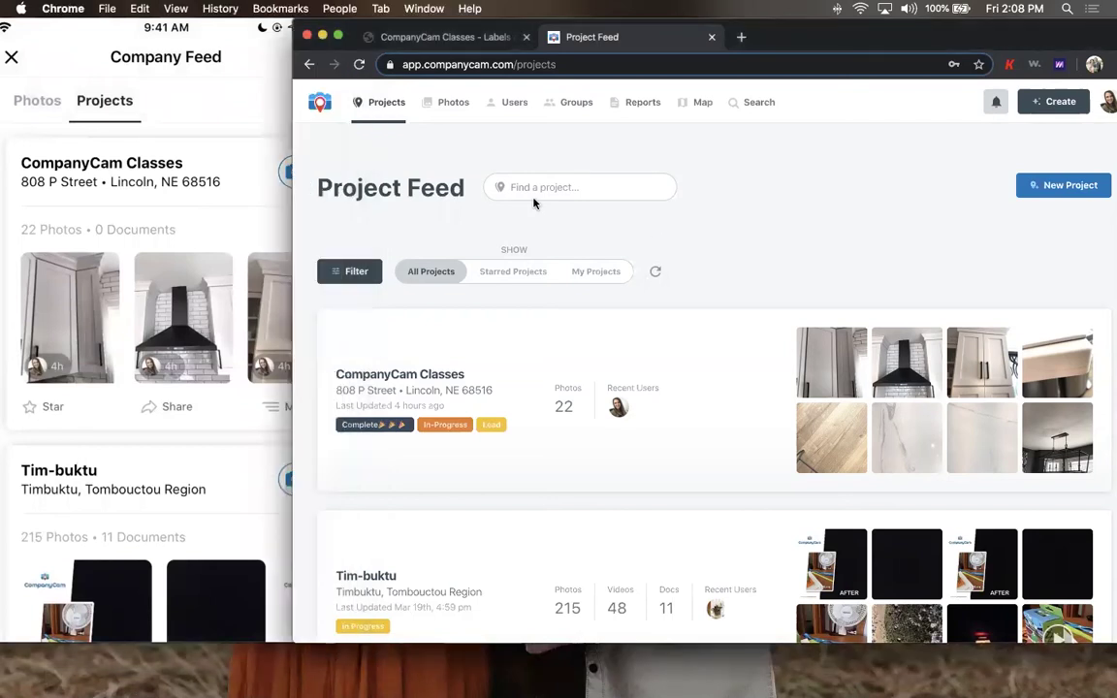
pyautogui.click(249, 204)
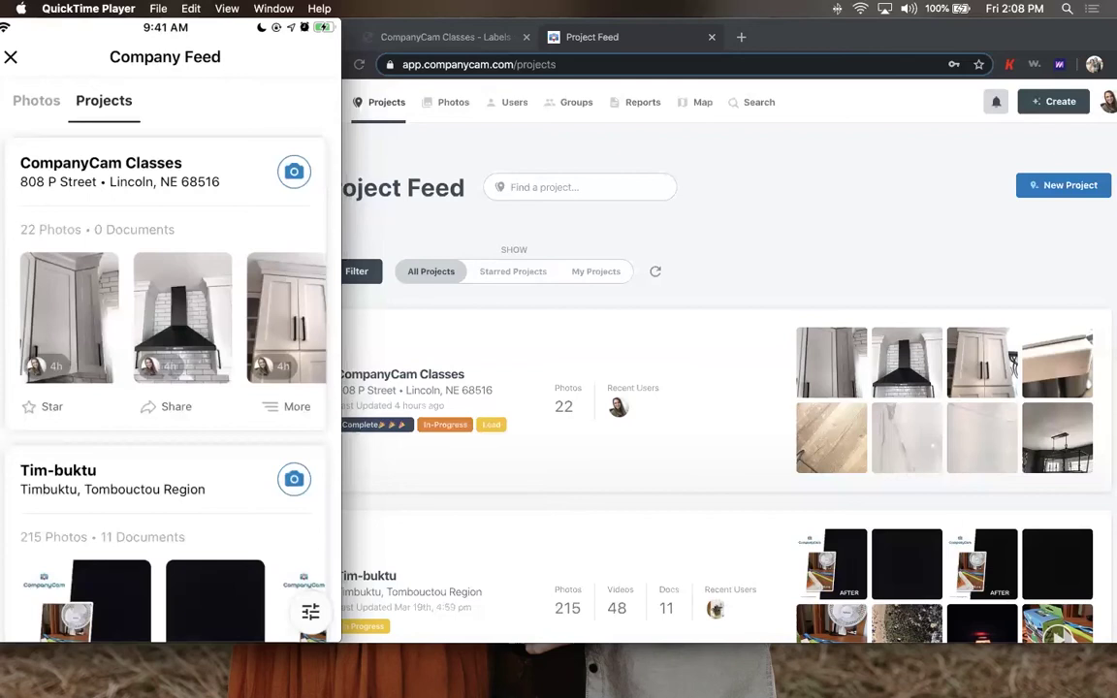
# - Open the phone app's camera for the CompanyCam Classes project and apply the demo tag to the upcoming photos
pyautogui.moveTo(242, 231)
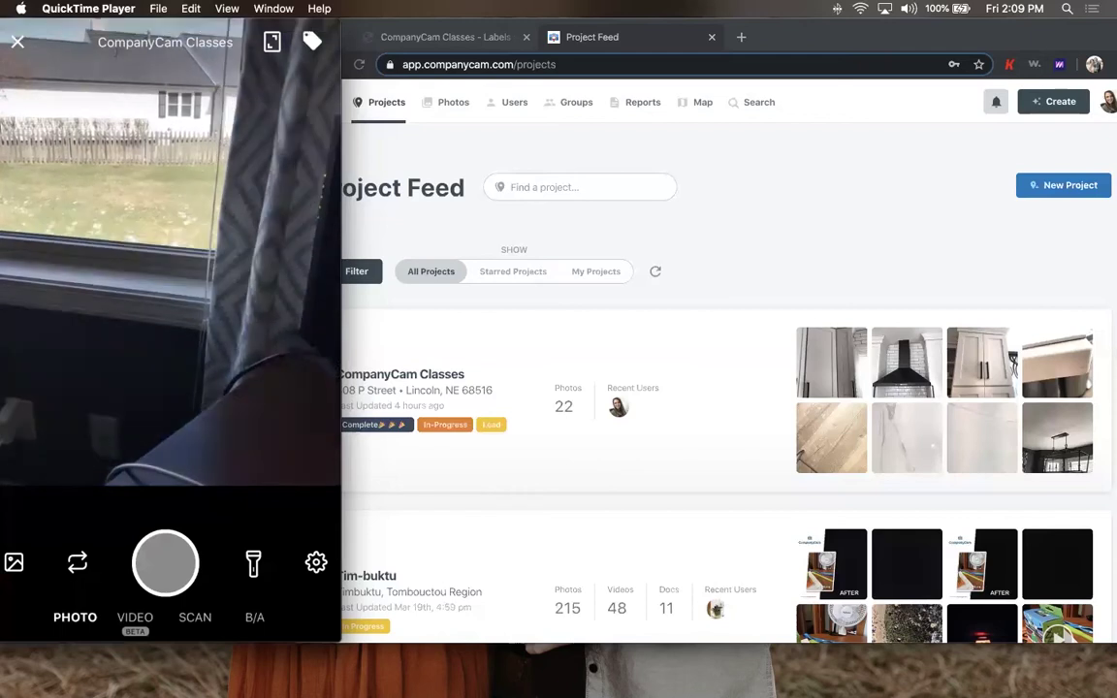
pyautogui.moveTo(300, 73)
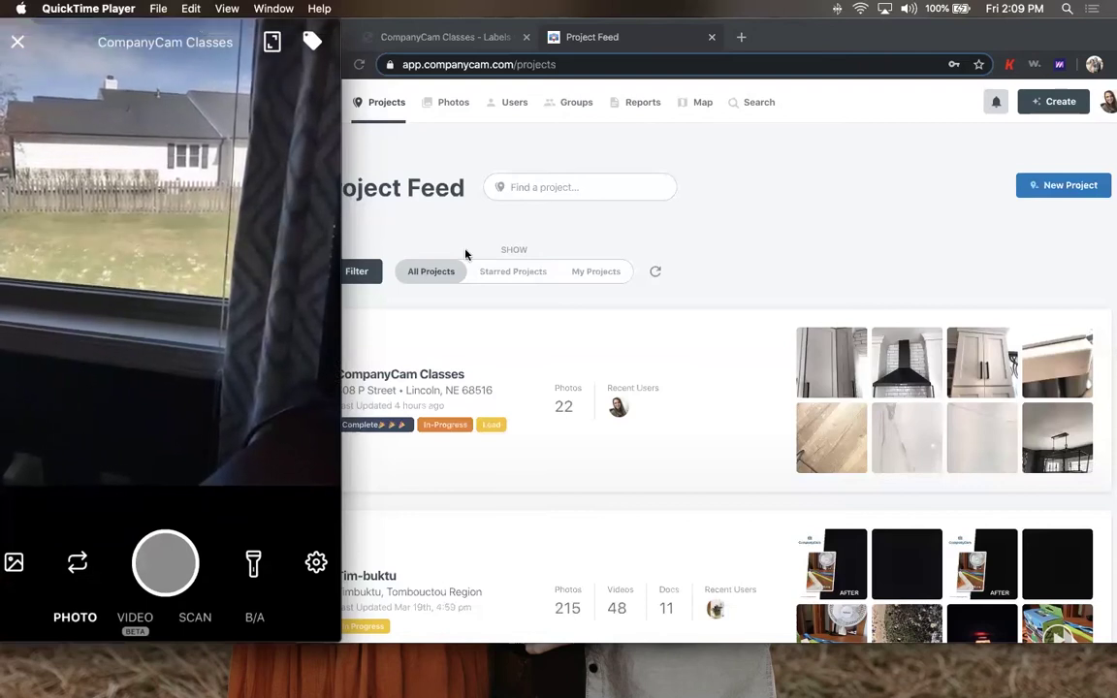
pyautogui.click(315, 43)
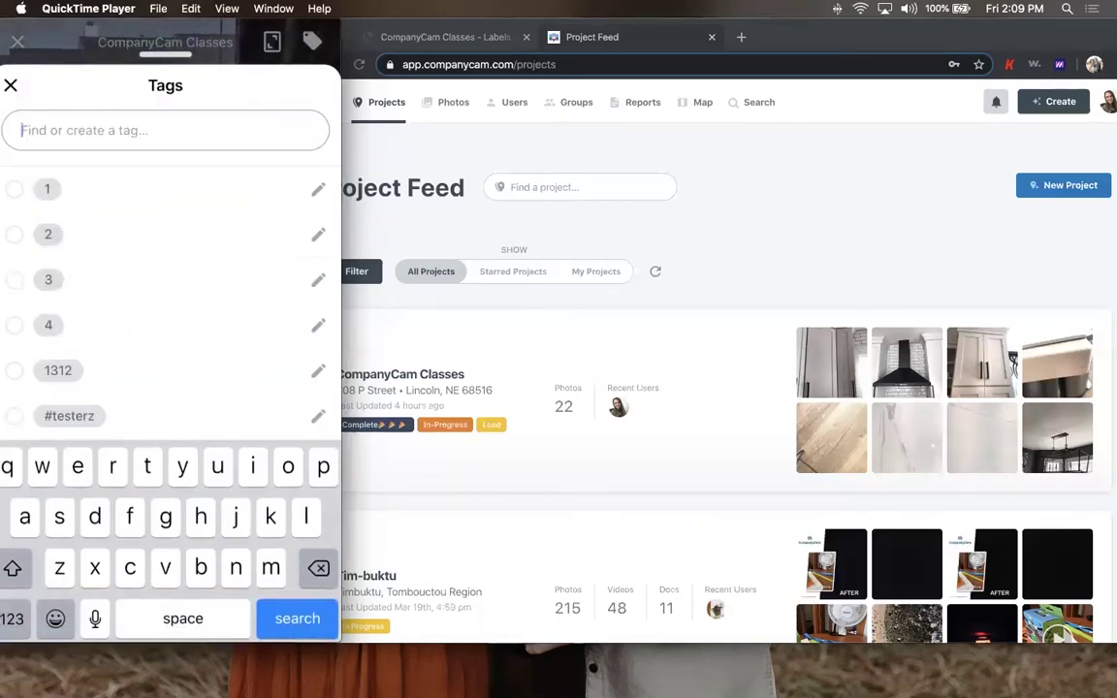
pyautogui.write('demo')
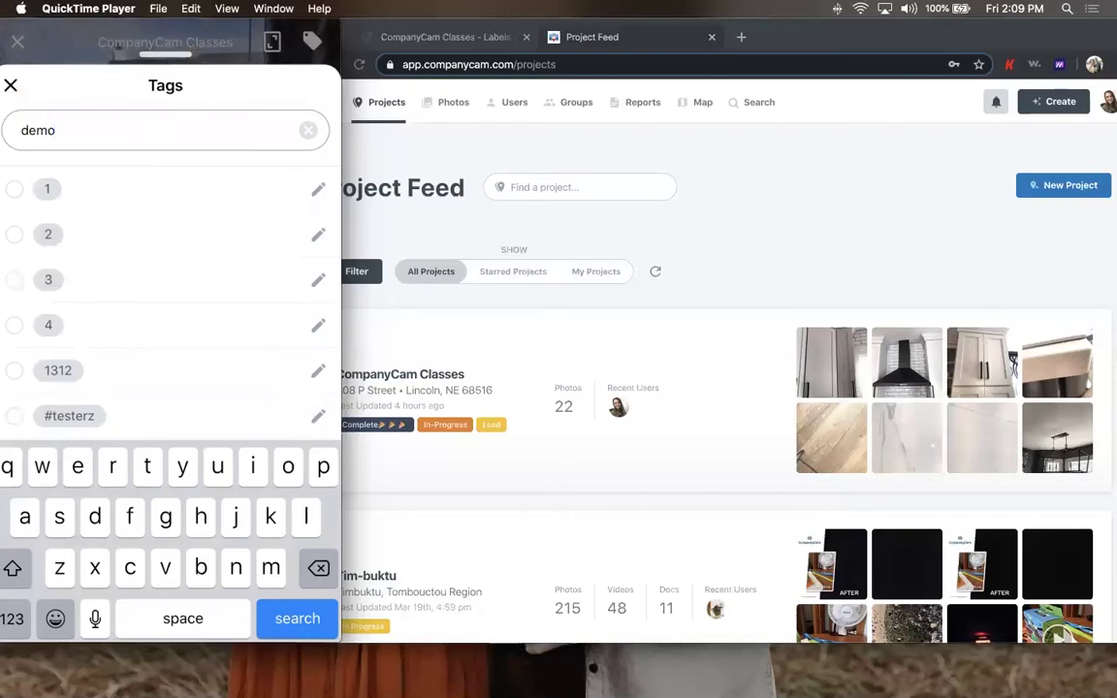
pyautogui.click(61, 189)
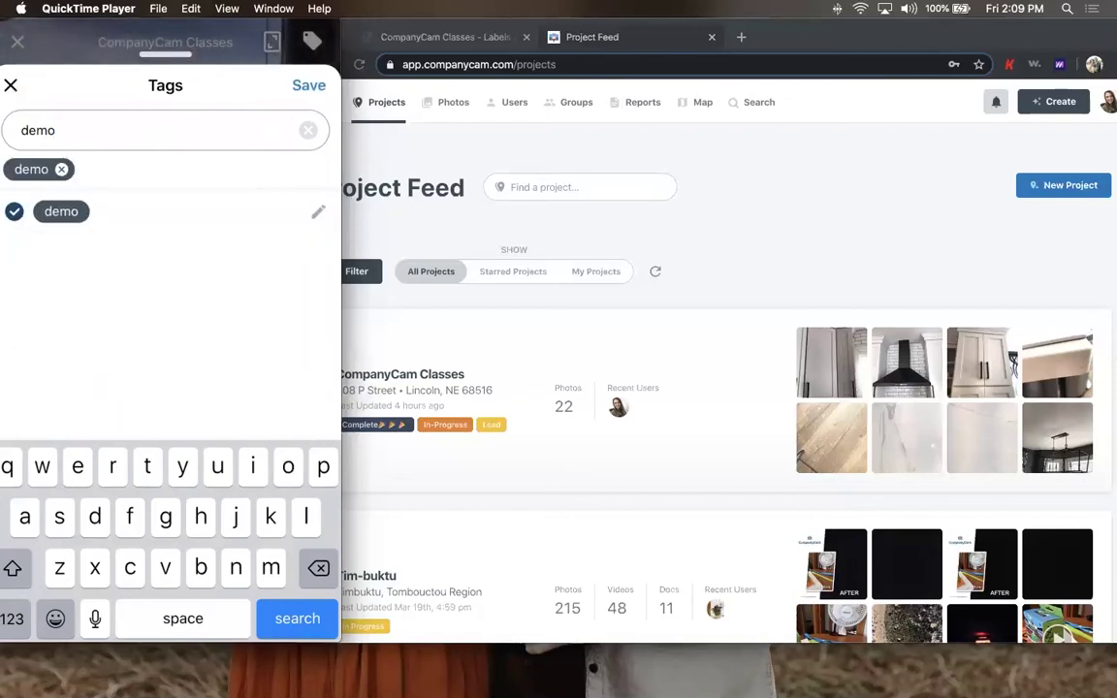
pyautogui.click(308, 86)
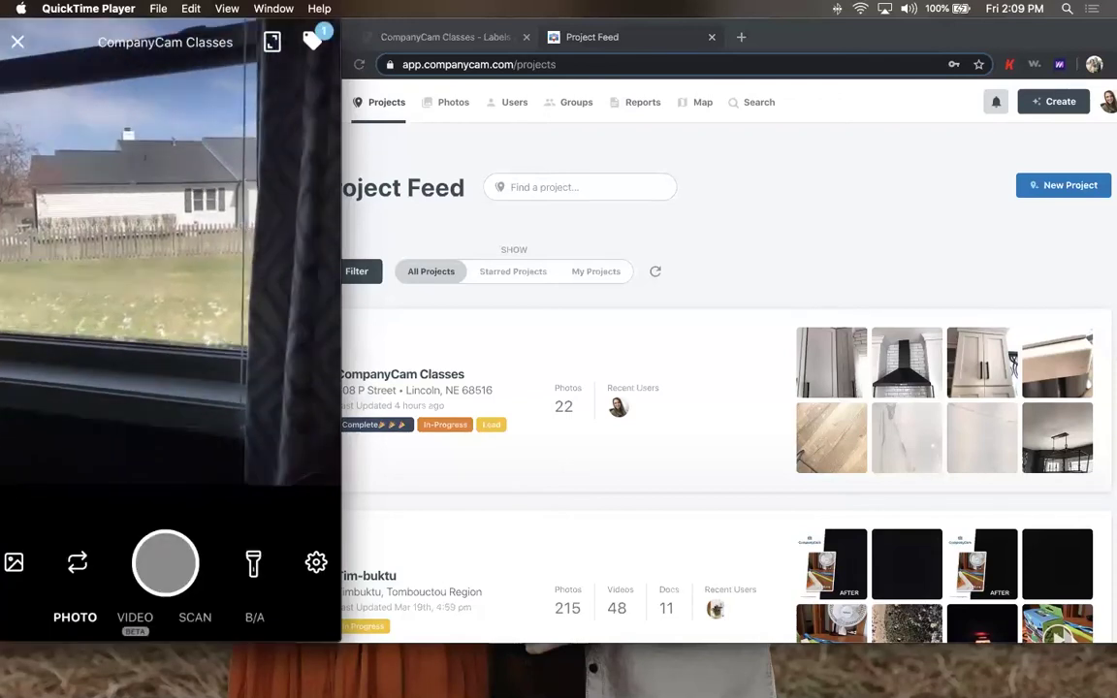
# - Take four photos of the window and closet doors with the demo tag, and open a captured window photo's tags
pyautogui.click(165, 562)
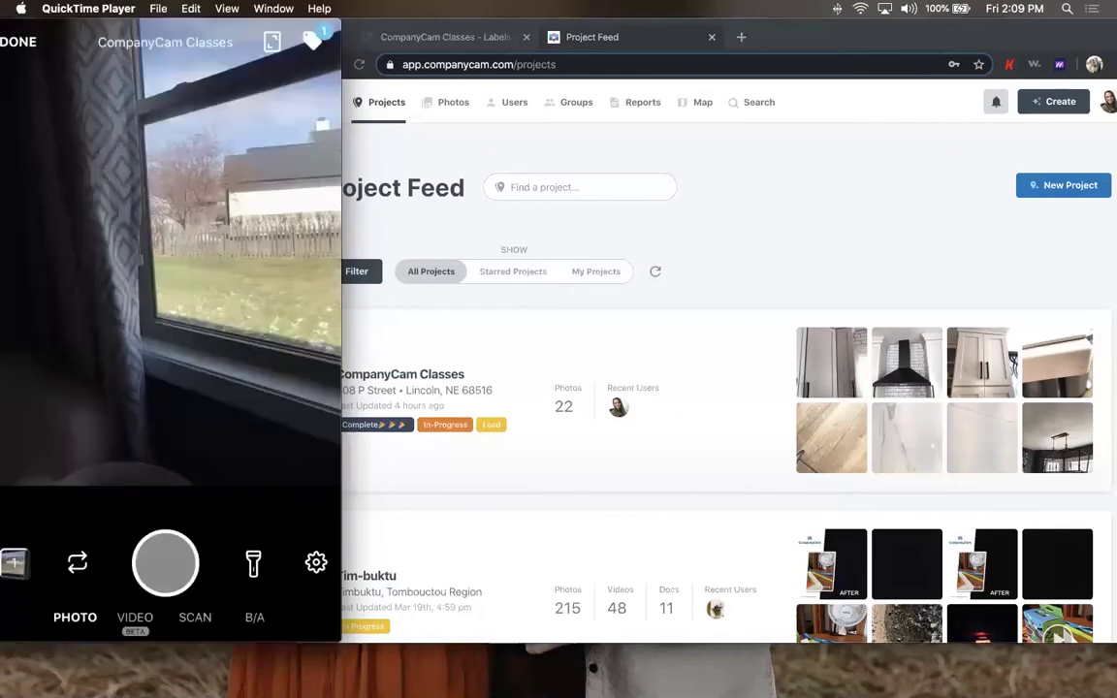
pyautogui.click(165, 562)
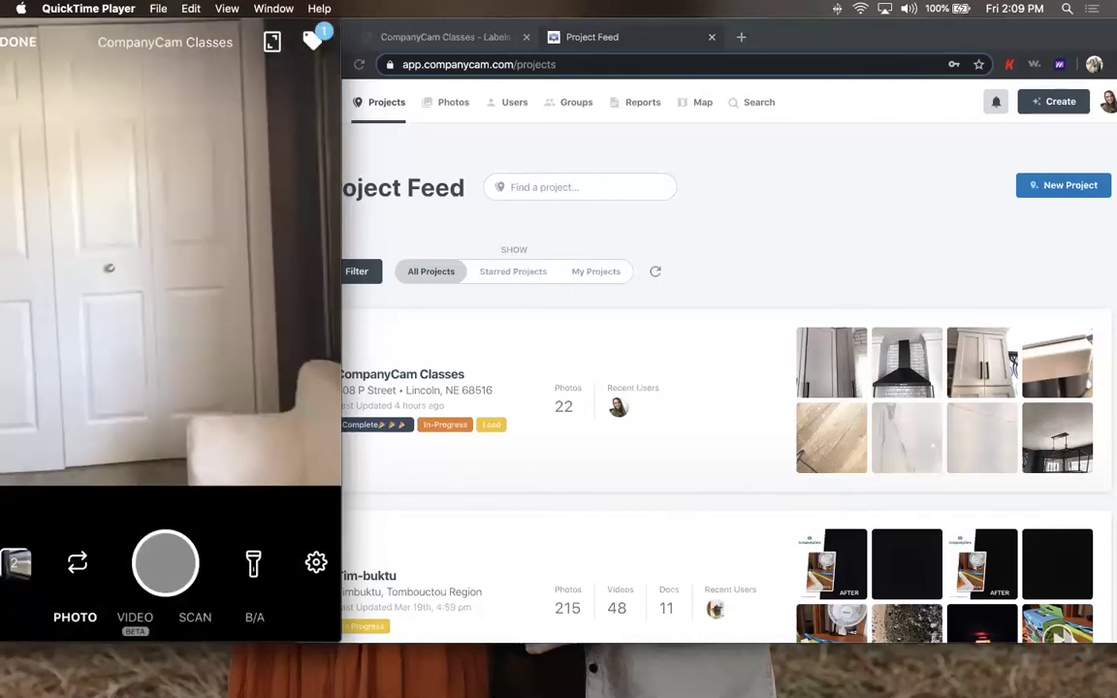
pyautogui.click(165, 563)
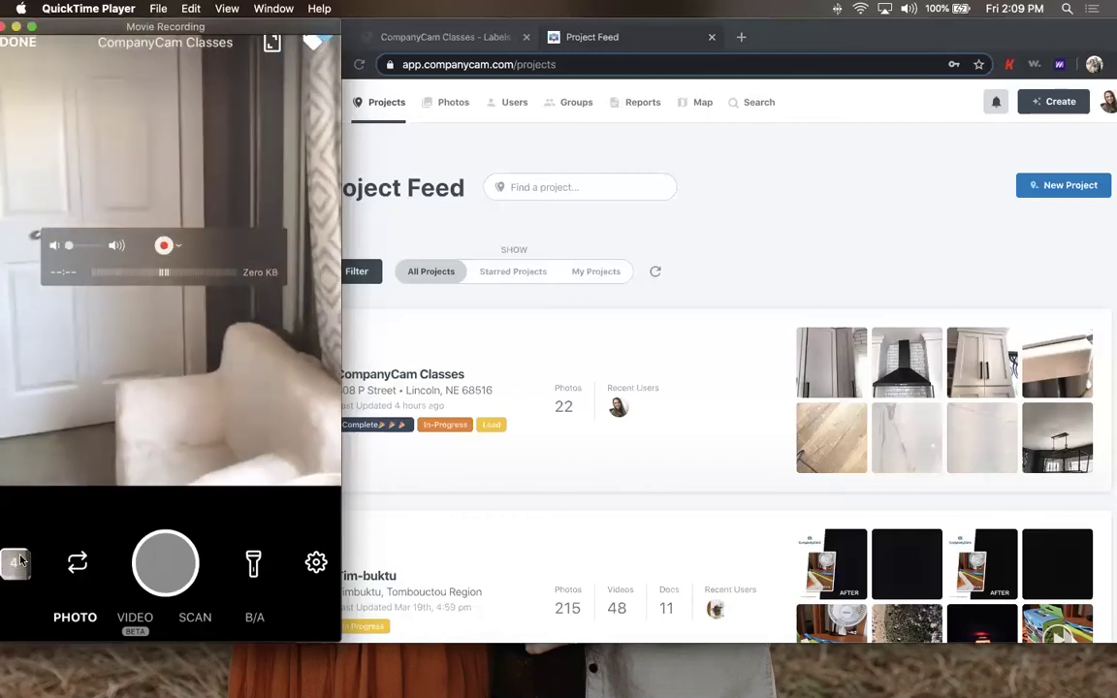
pyautogui.click(17, 562)
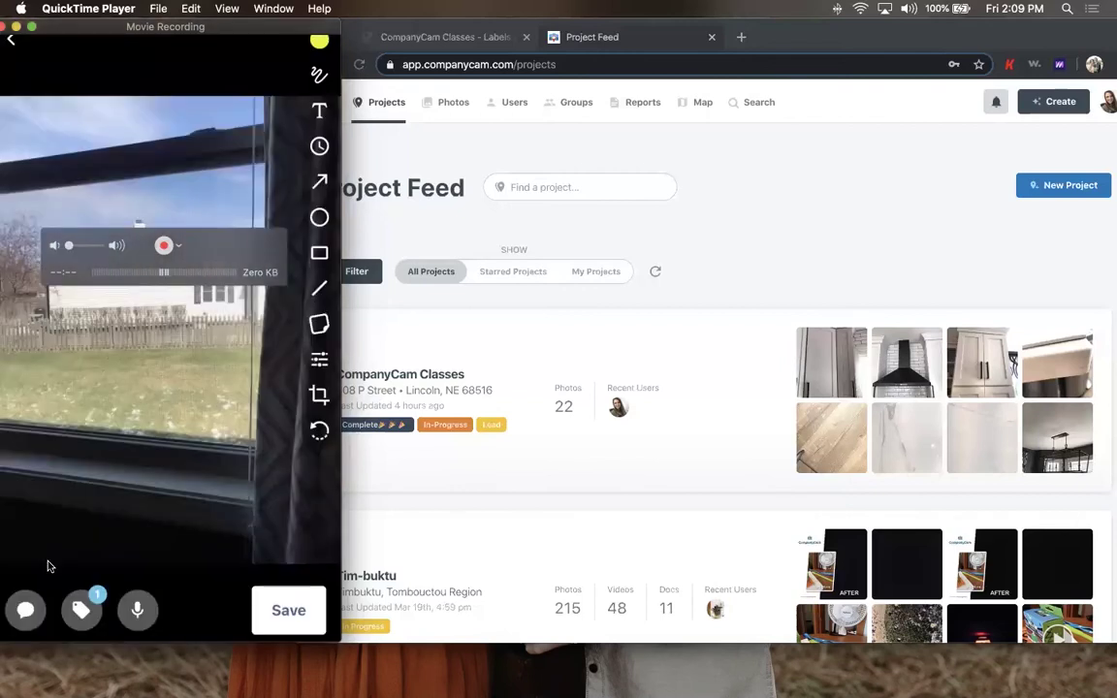
pyautogui.click(93, 604)
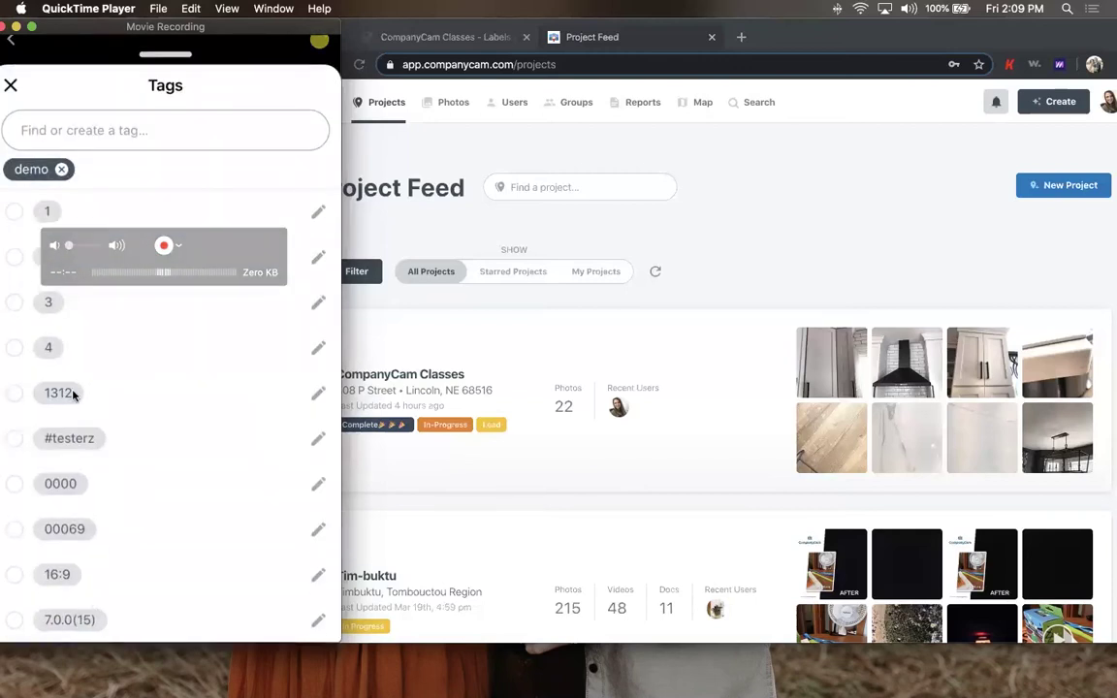
# - Switch to Chrome, open the CompanyCam Classes project and view a new window photo to check its tags
pyautogui.click(379, 208)
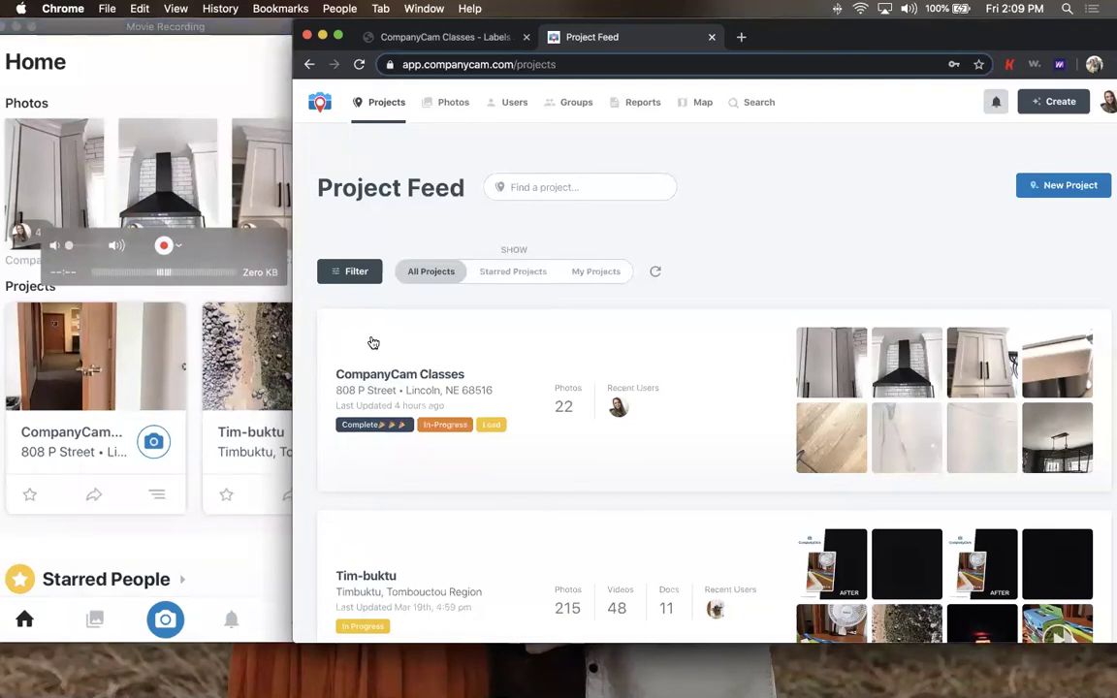
pyautogui.click(488, 348)
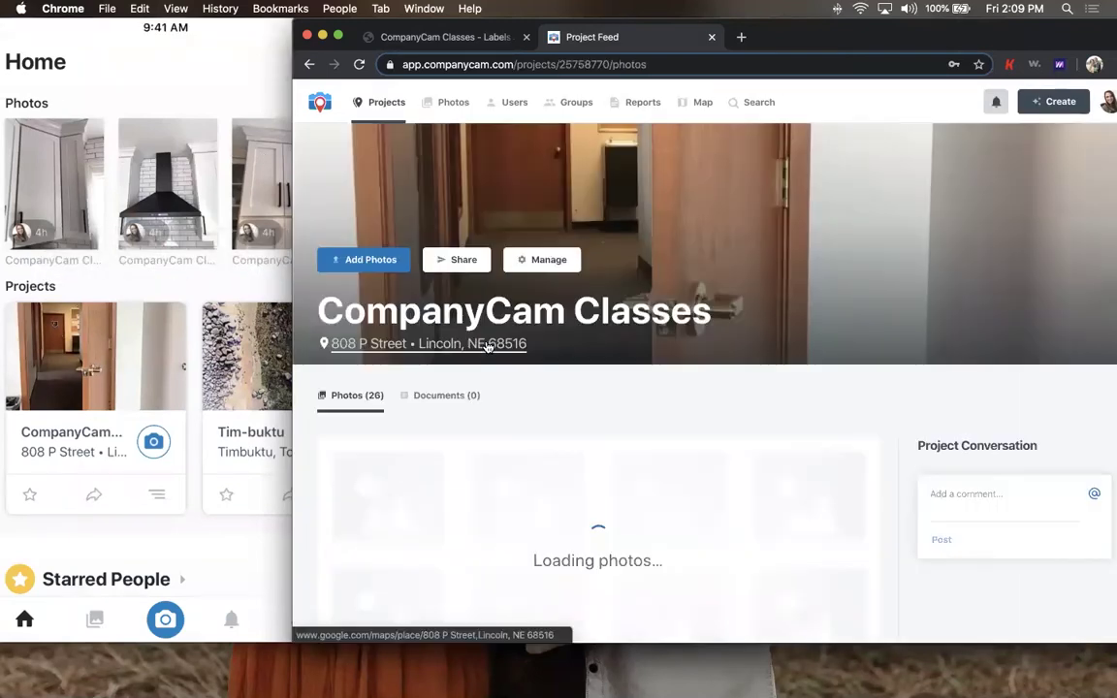
pyautogui.scroll(-5, 489, 349)
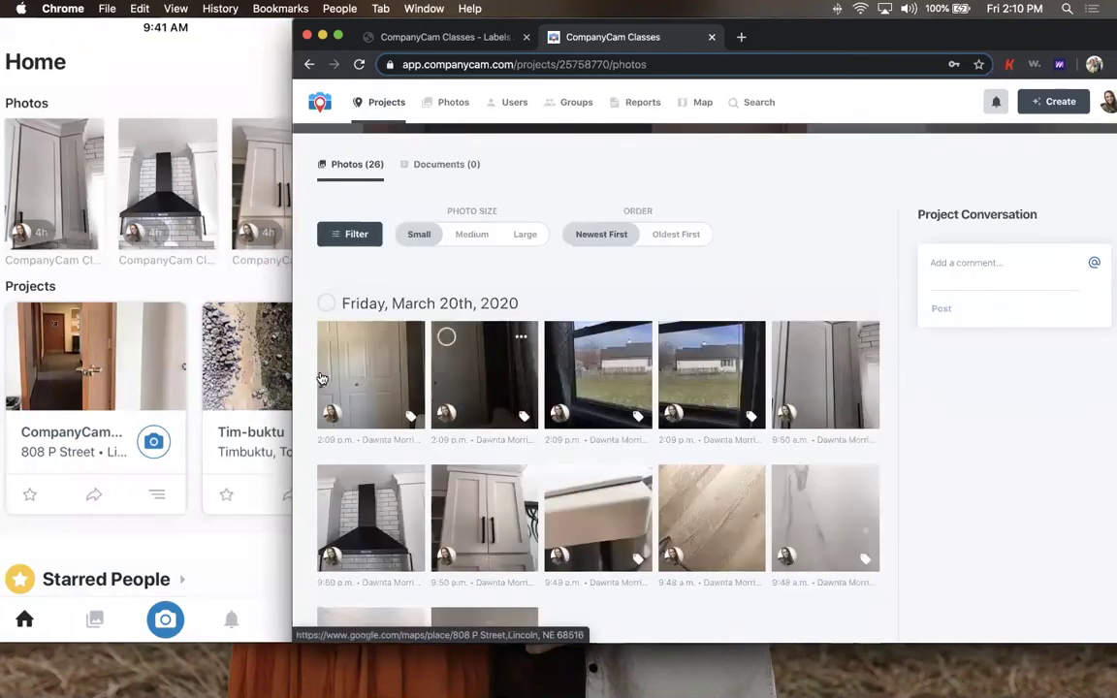
pyautogui.click(725, 389)
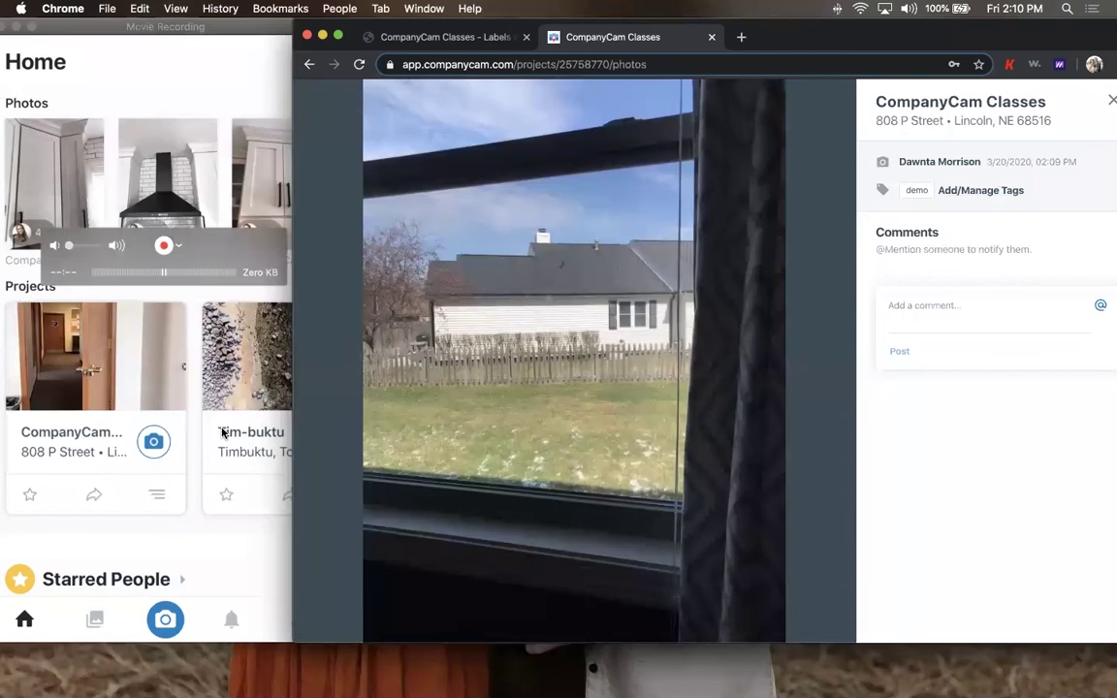
# - Switch to the mirrored phone app, add the demo tag to the newly captured window photo, save it and finish the camera session
pyautogui.click(186, 371)
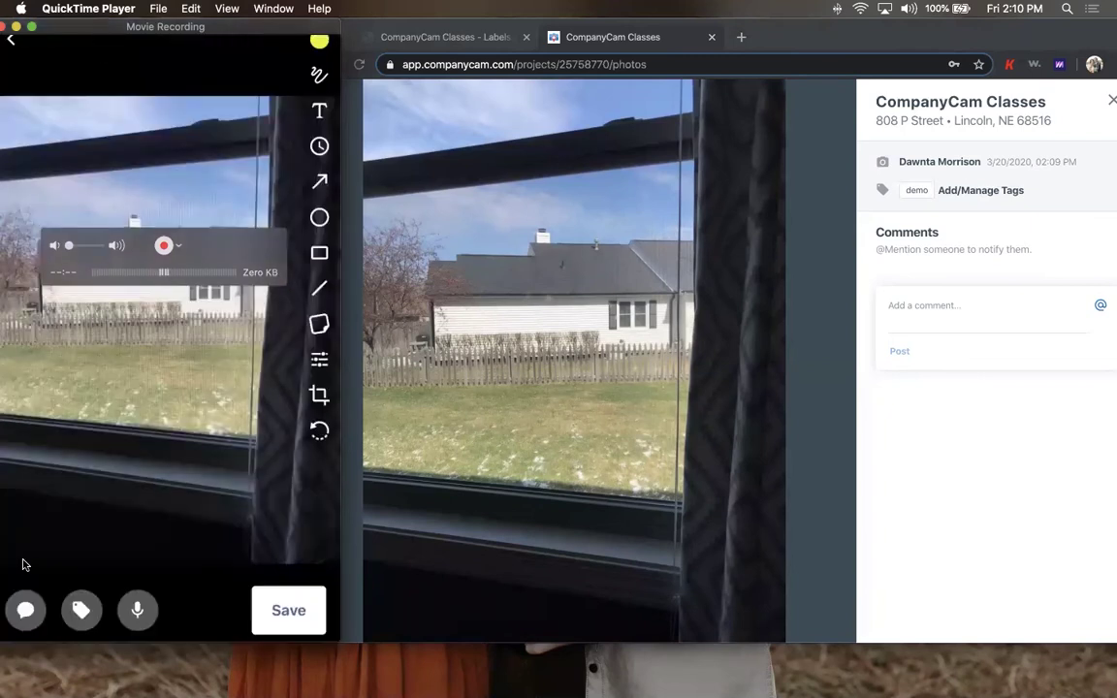
pyautogui.click(82, 610)
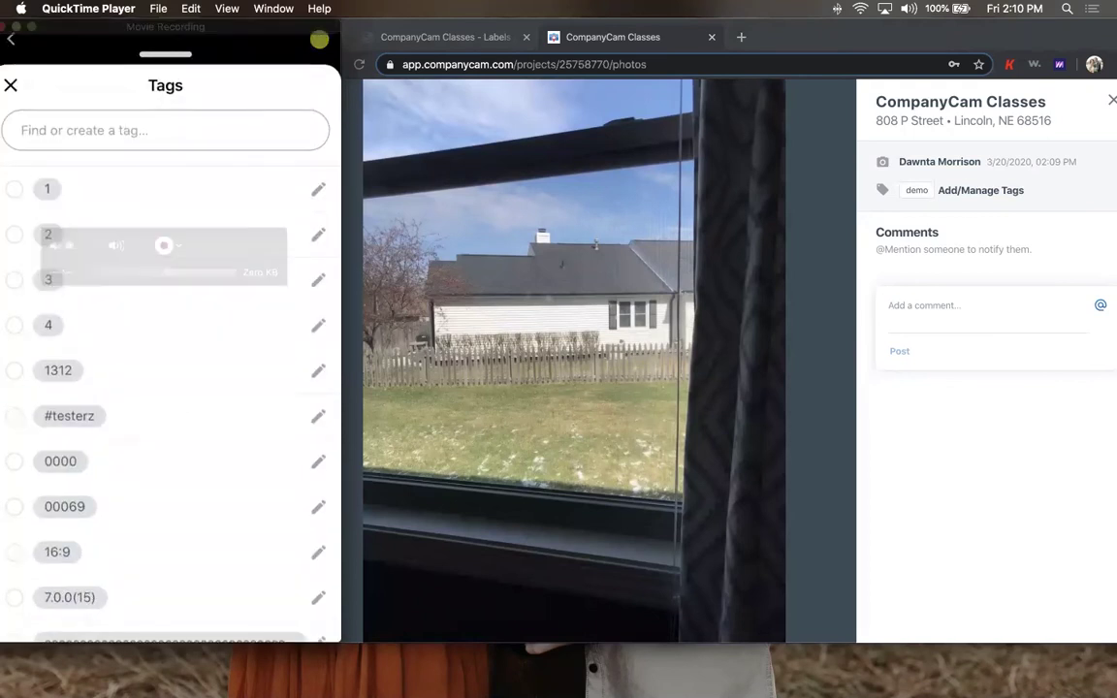
pyautogui.click(164, 130)
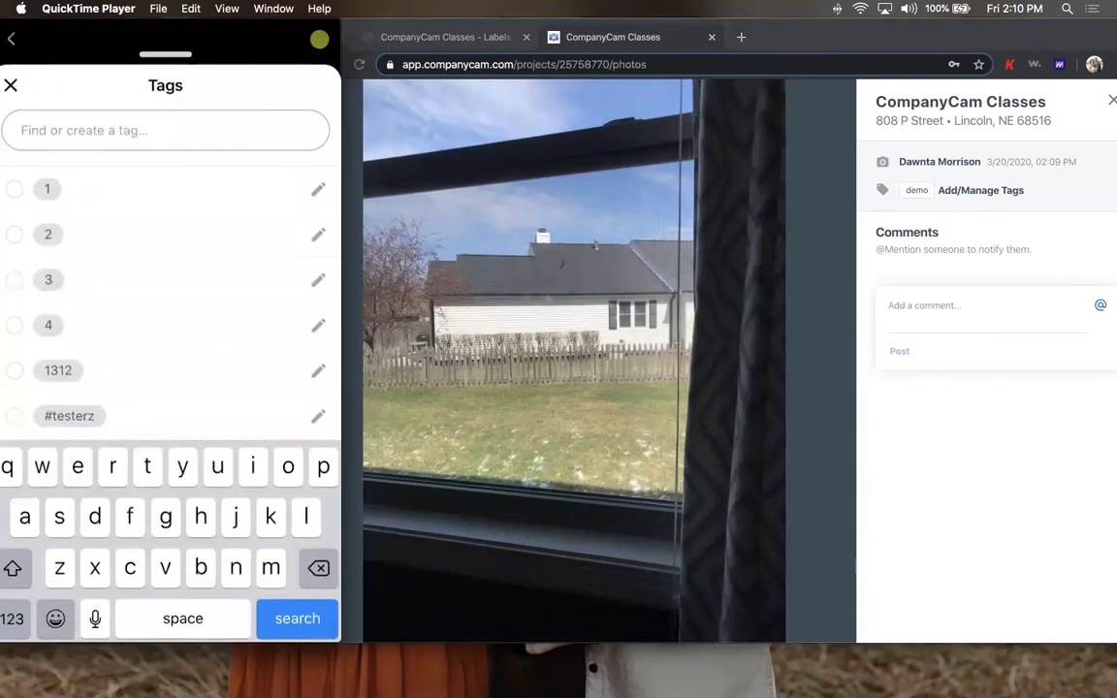
pyautogui.write('demo')
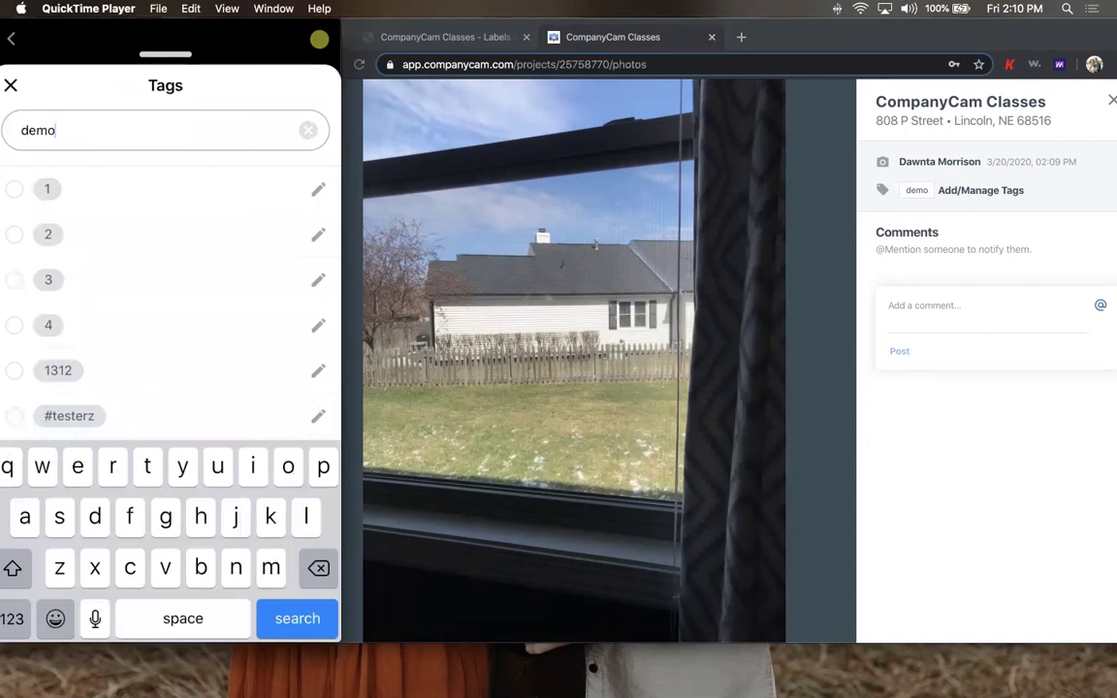
pyautogui.click(60, 189)
pyautogui.click(309, 85)
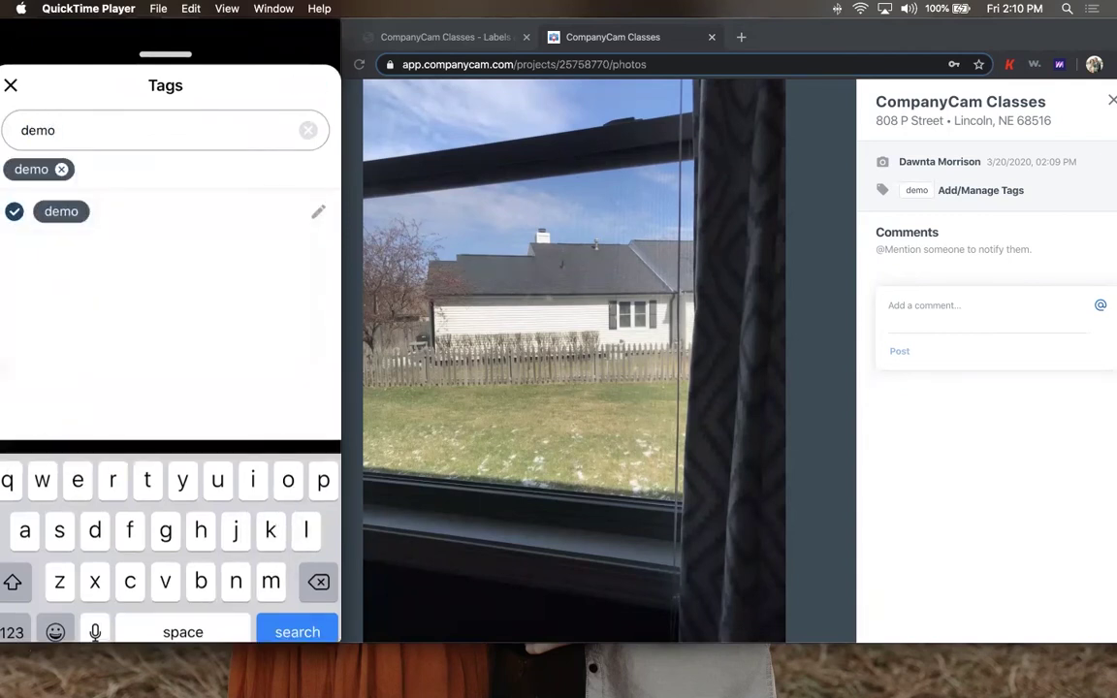
pyautogui.click(288, 610)
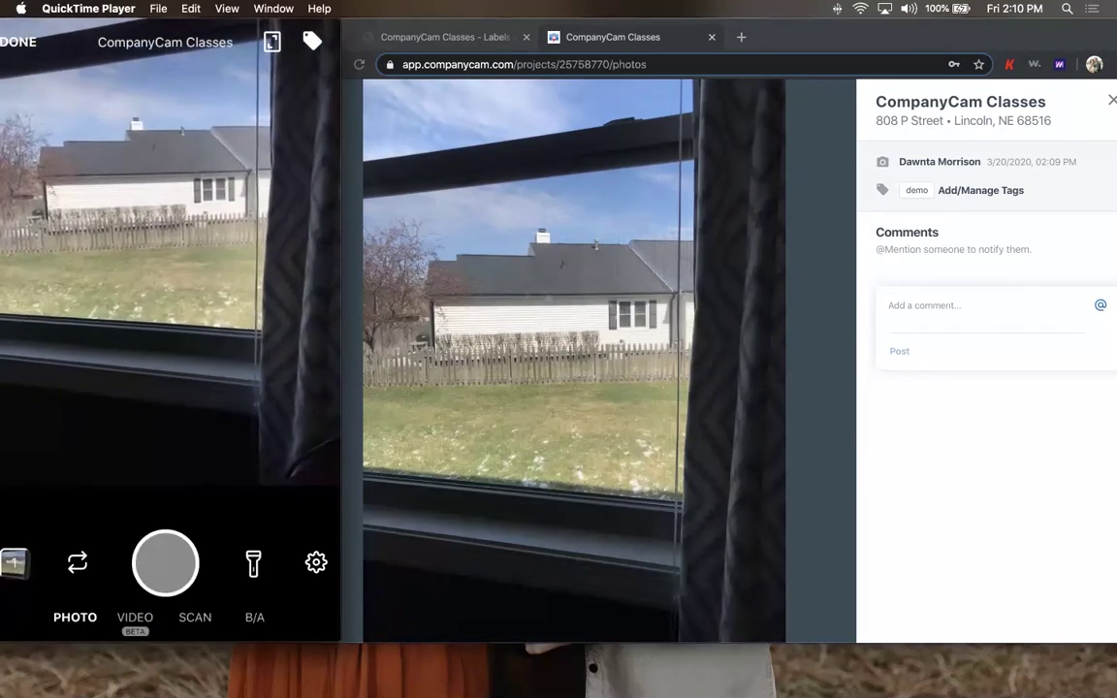
pyautogui.click(18, 42)
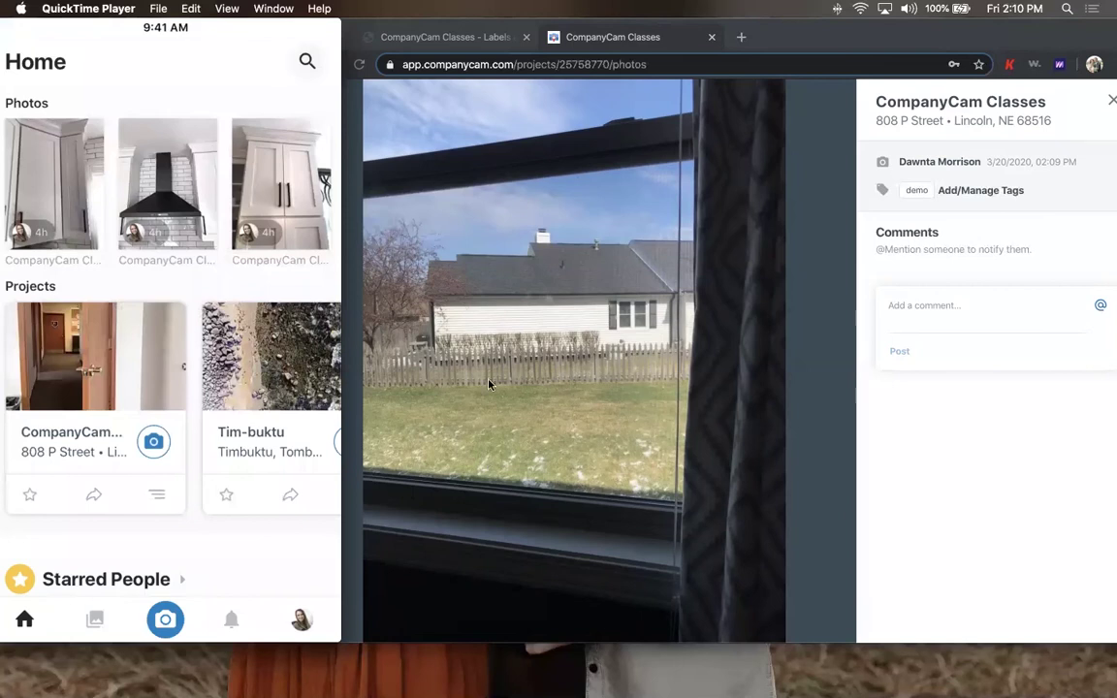
# - Switch to Chrome and replace the opened window photo's demo tag with the existing test tag
pyautogui.moveTo(143, 344)
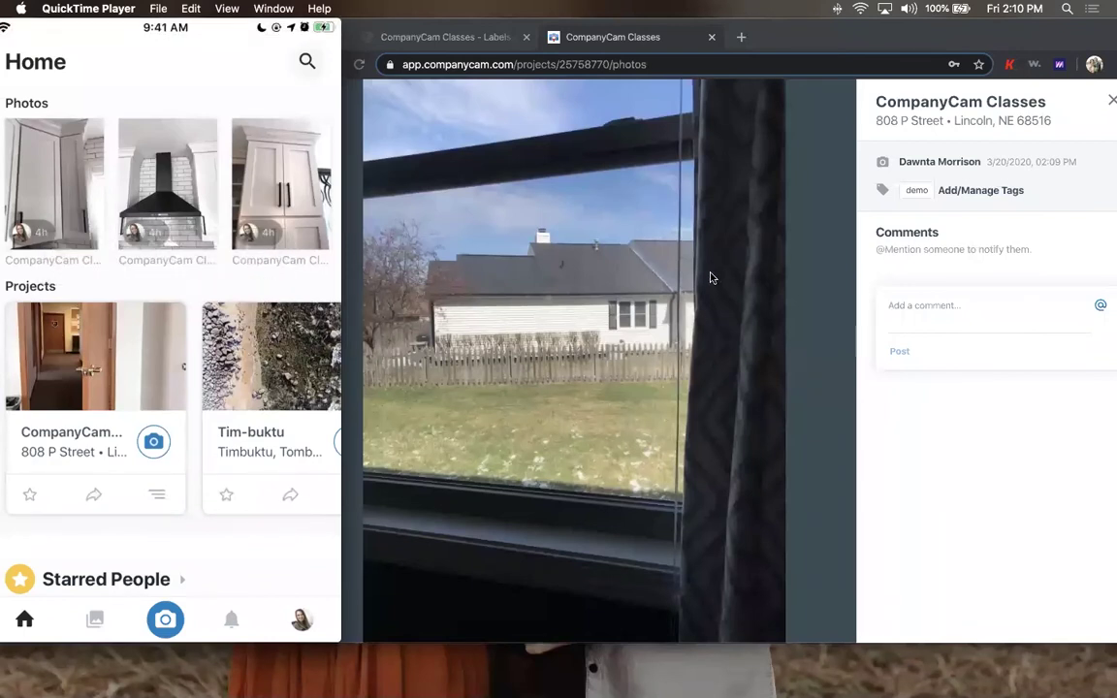
pyautogui.click(737, 243)
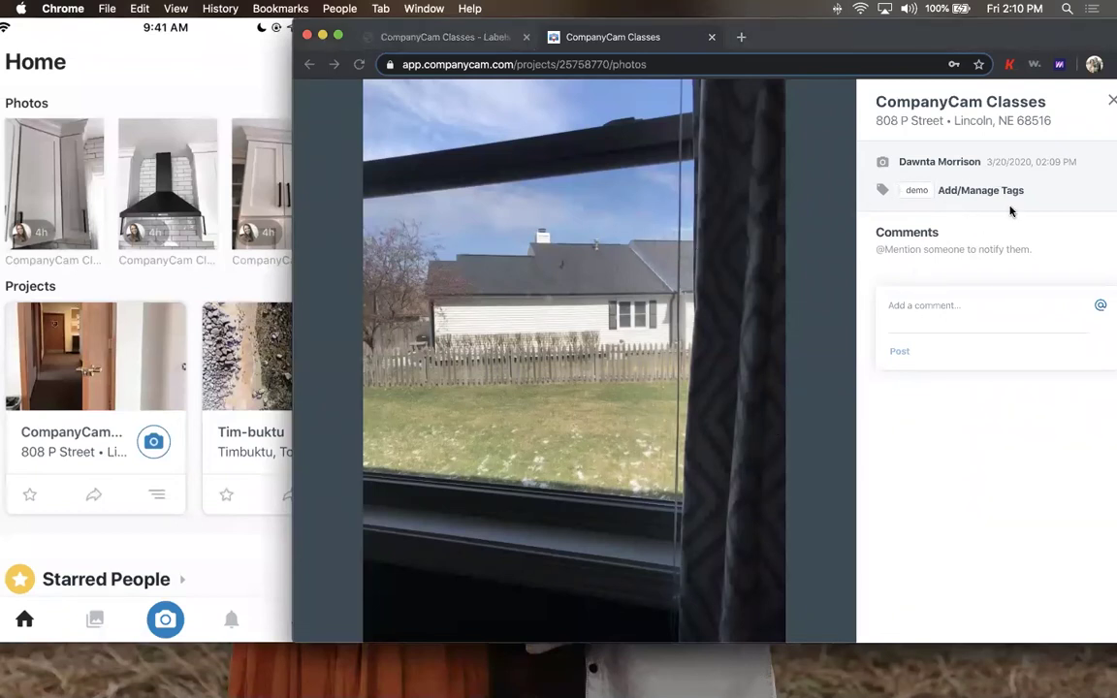
pyautogui.click(975, 191)
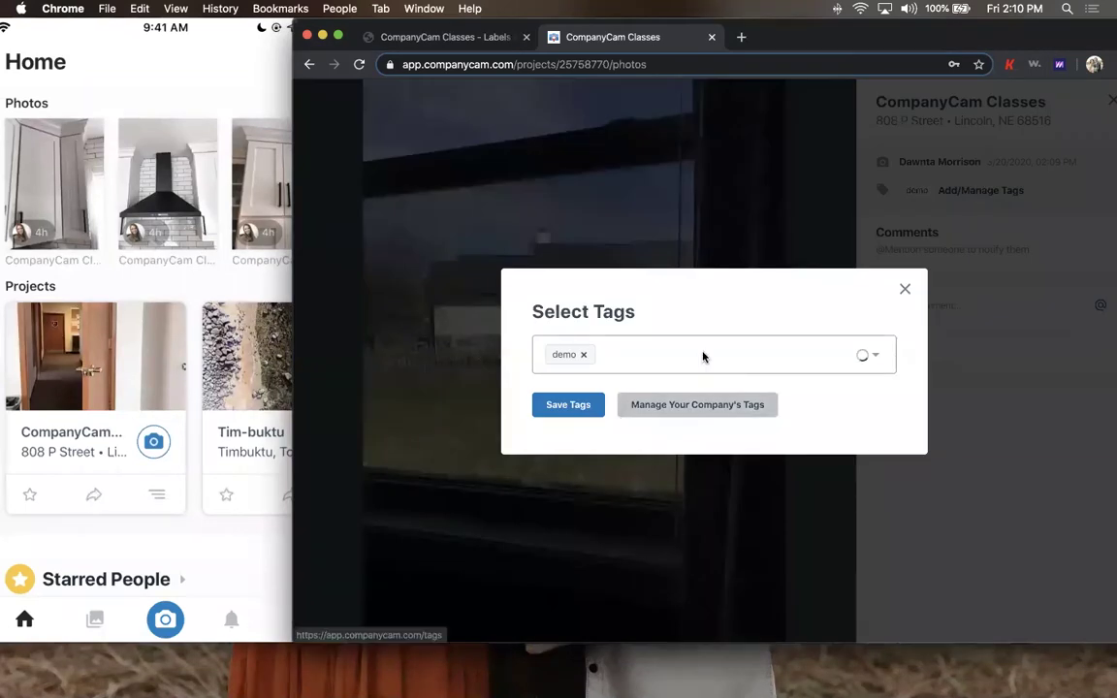
pyautogui.click(585, 355)
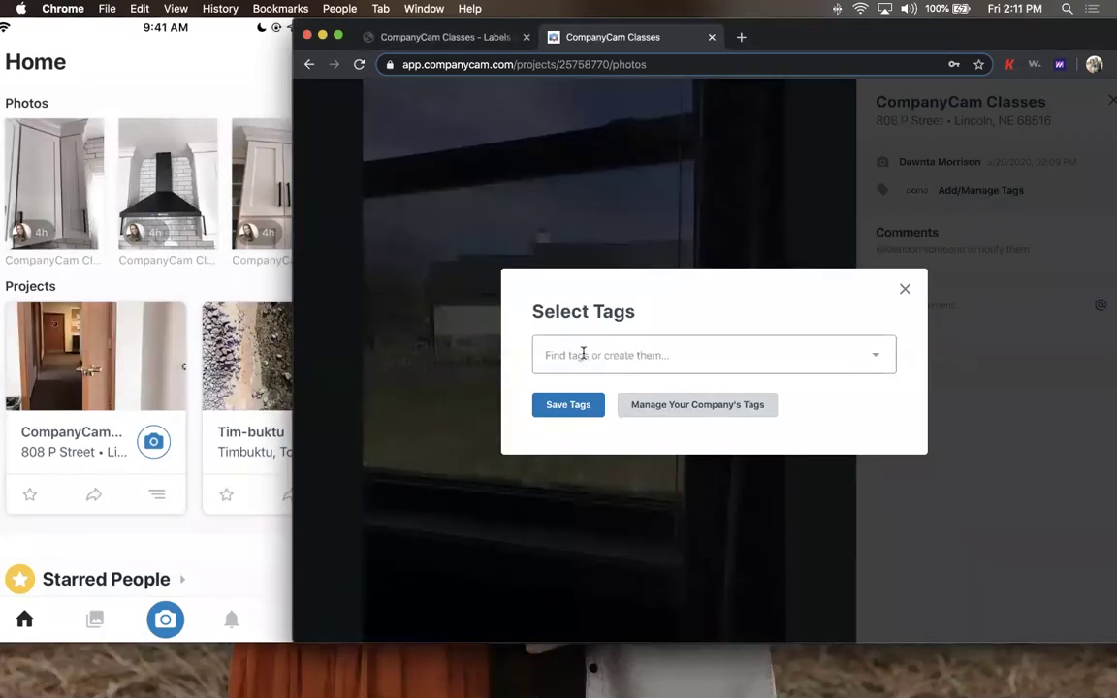
pyautogui.click(640, 354)
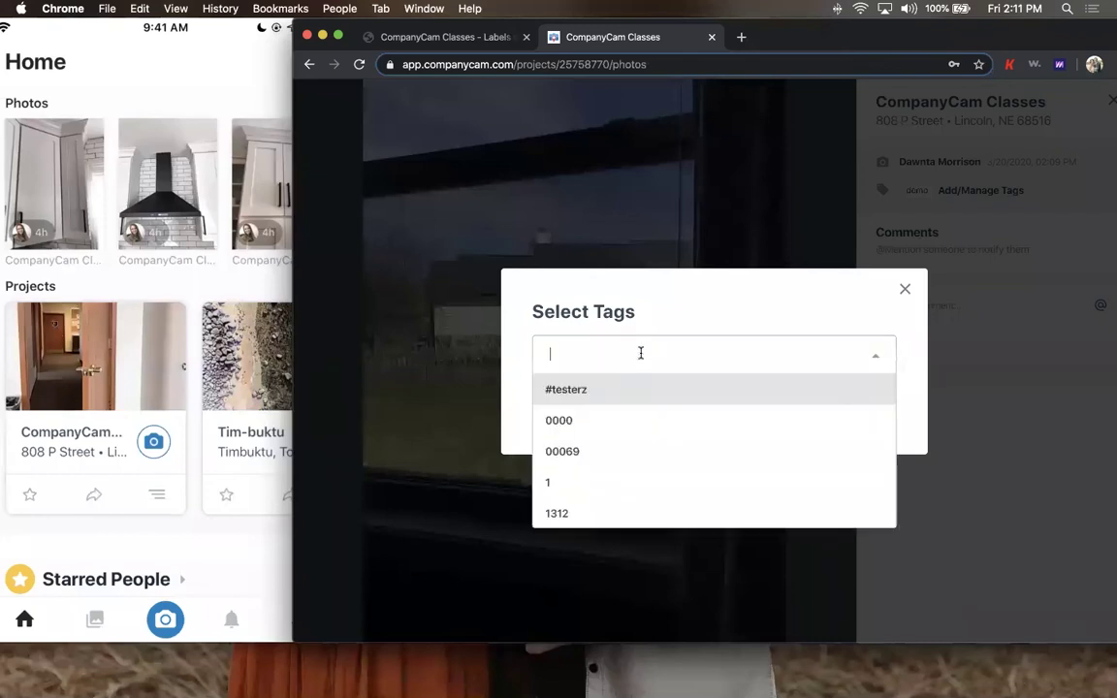
pyautogui.write('Test')
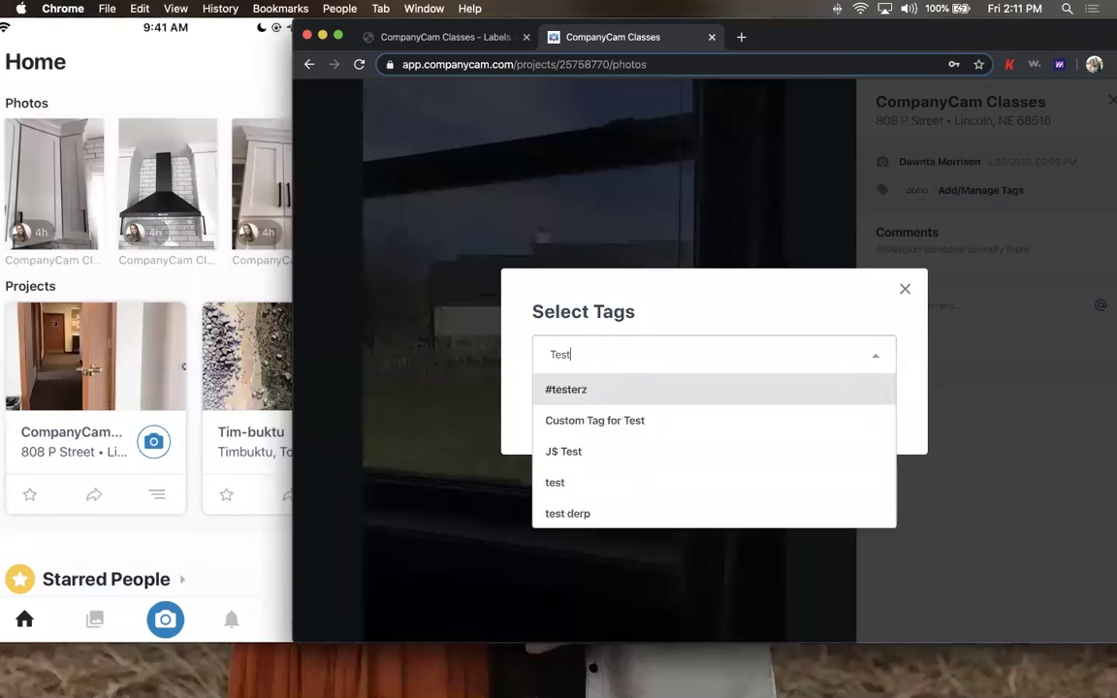
pyautogui.click(572, 481)
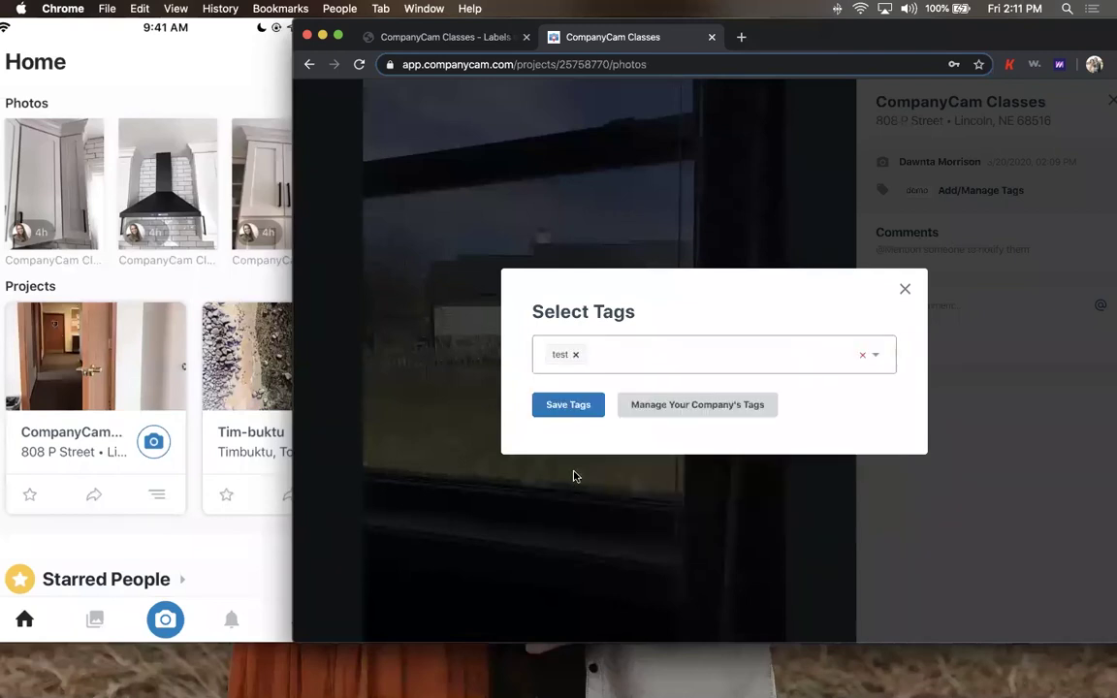
pyautogui.click(574, 408)
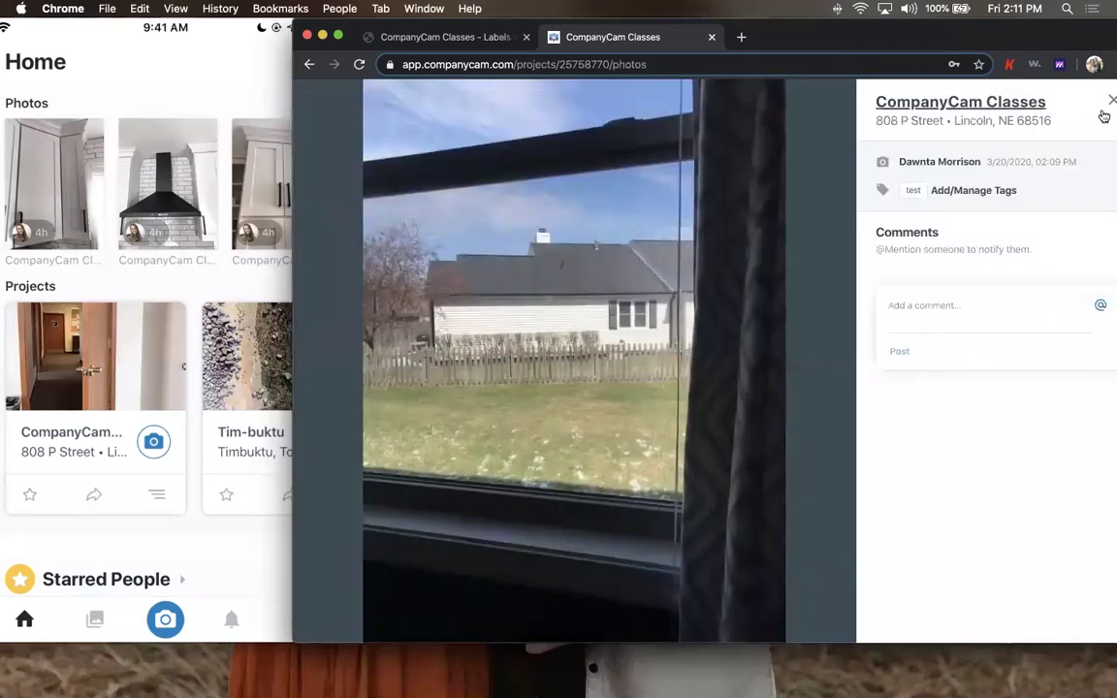
# - Close the photo view, shift the browser window slightly and review the tagged photos in the CompanyCam Classes project
pyautogui.click(1104, 103)
pyautogui.moveTo(828, 37); pyautogui.dragTo(805, 39)
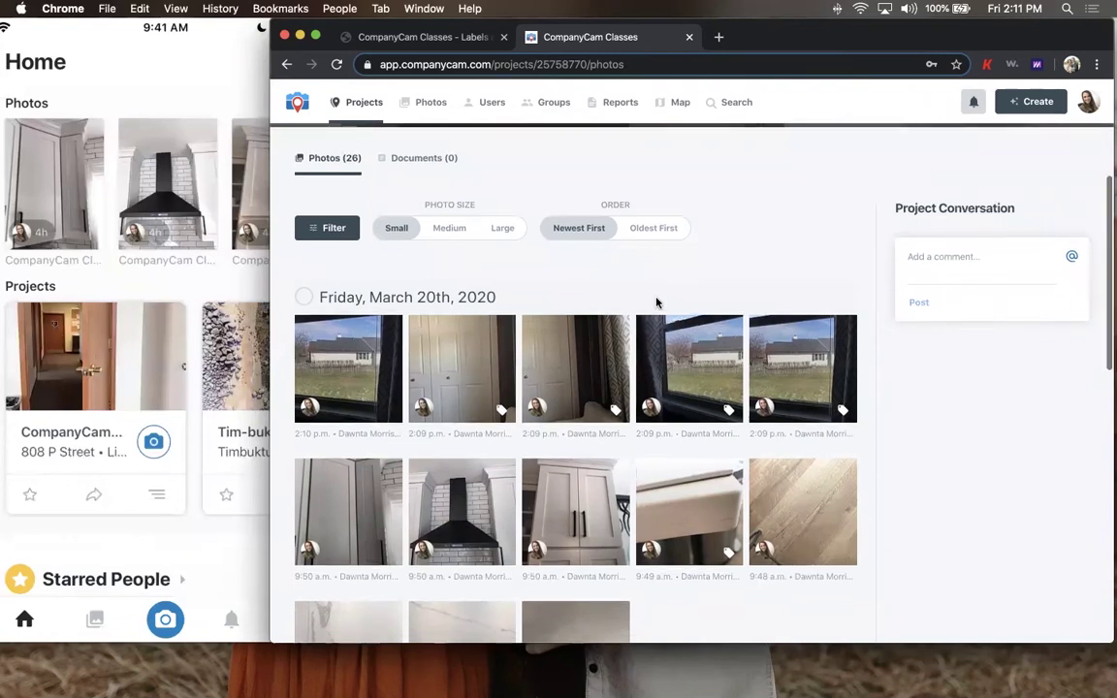
pyautogui.scroll(3, 656, 304)
pyautogui.scroll(-3, 656, 303)
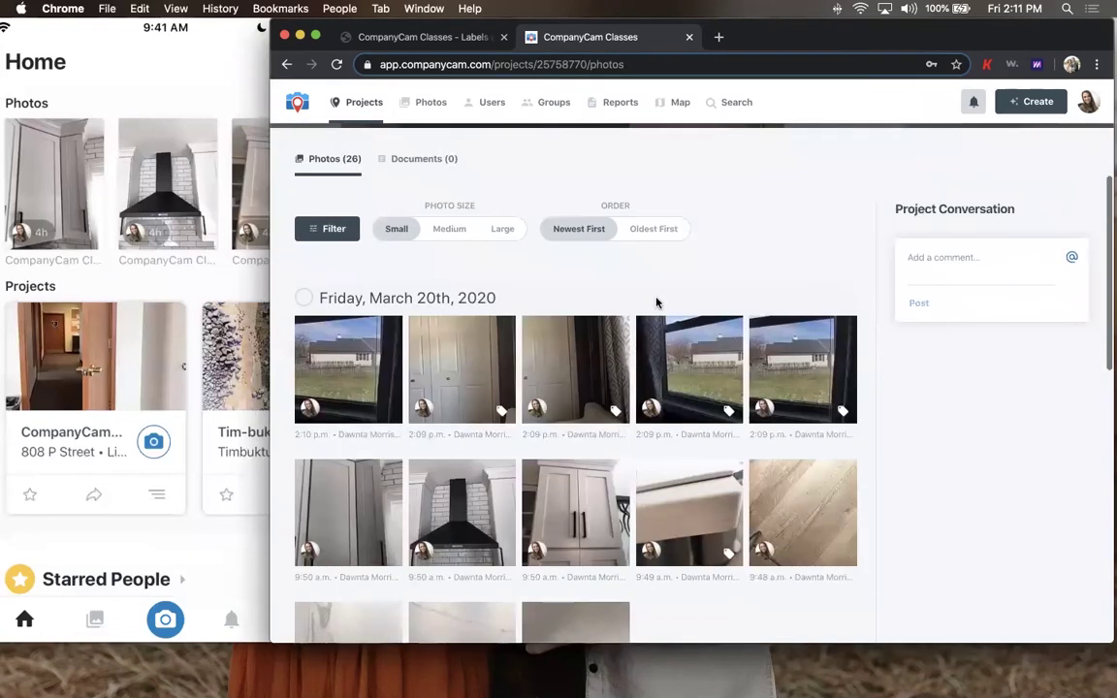
# - Tag the newest window photo from March 20th, 2020 with the existing demo tag and clear the photo selection
pyautogui.click(310, 333)
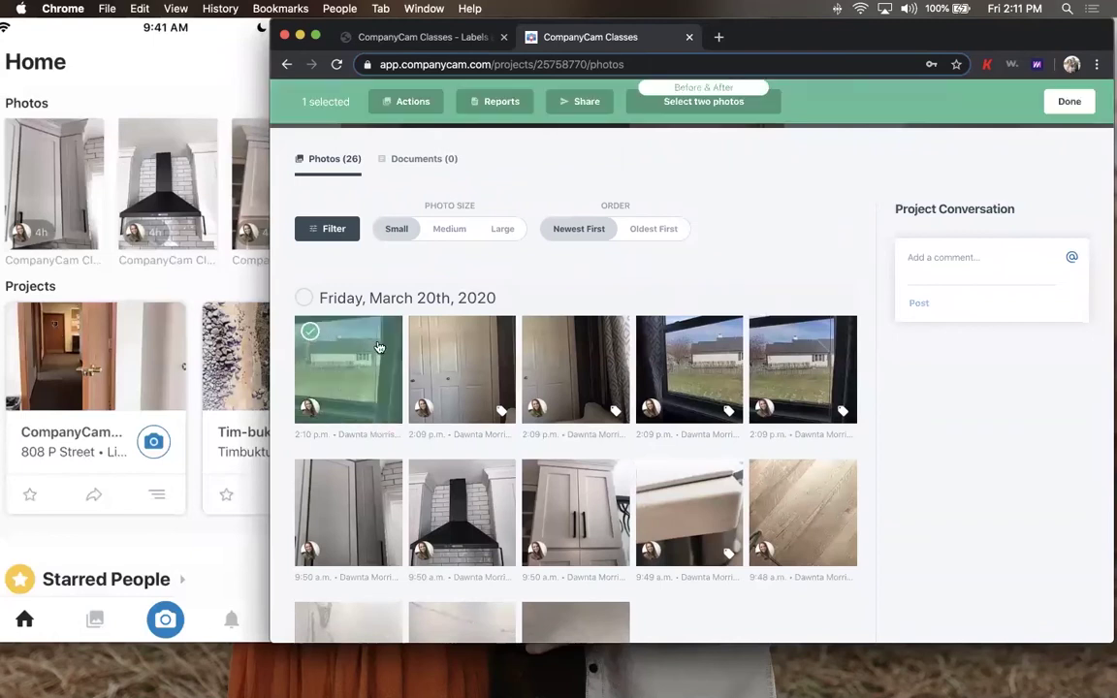
pyautogui.click(391, 103)
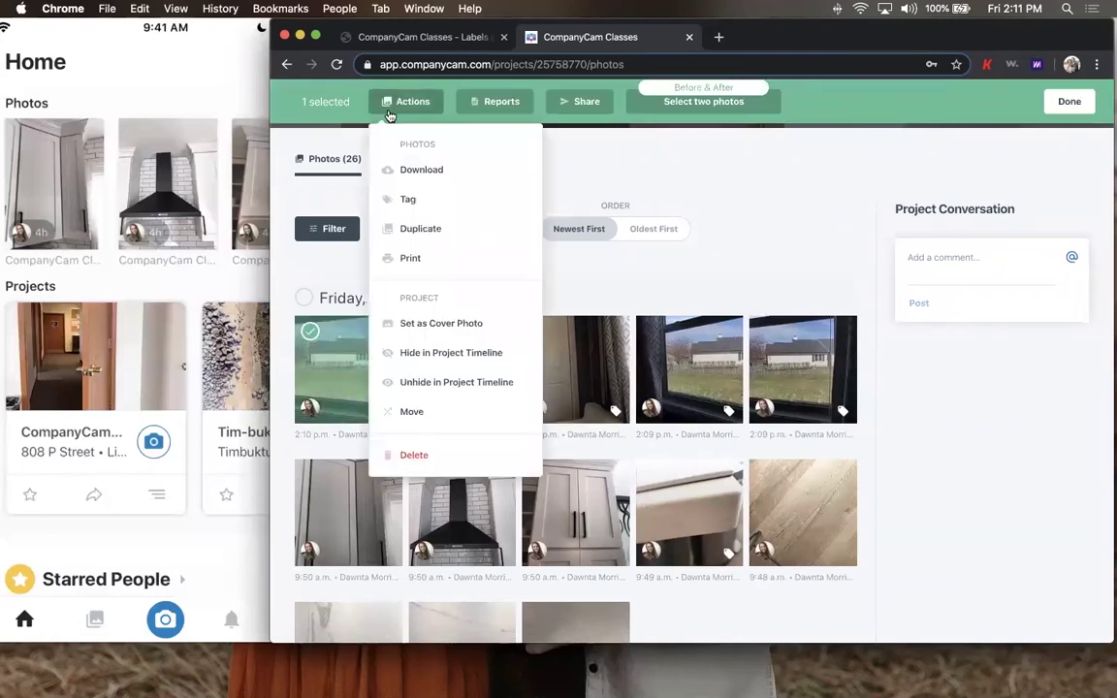
pyautogui.click(429, 203)
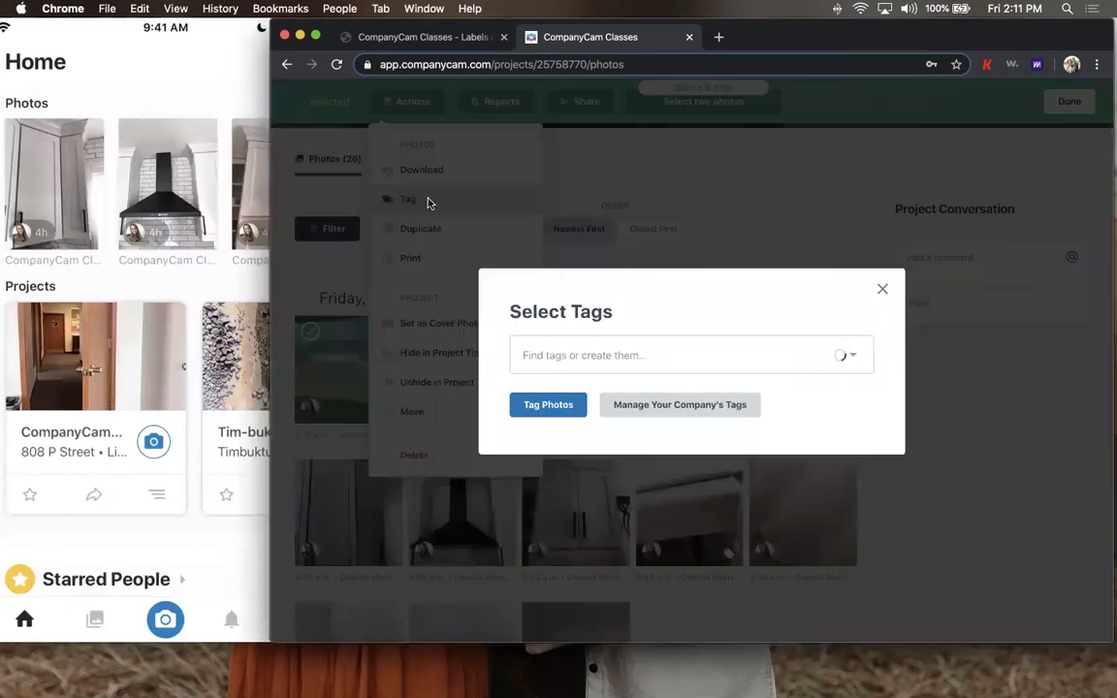
pyautogui.click(587, 358)
pyautogui.write('demo')
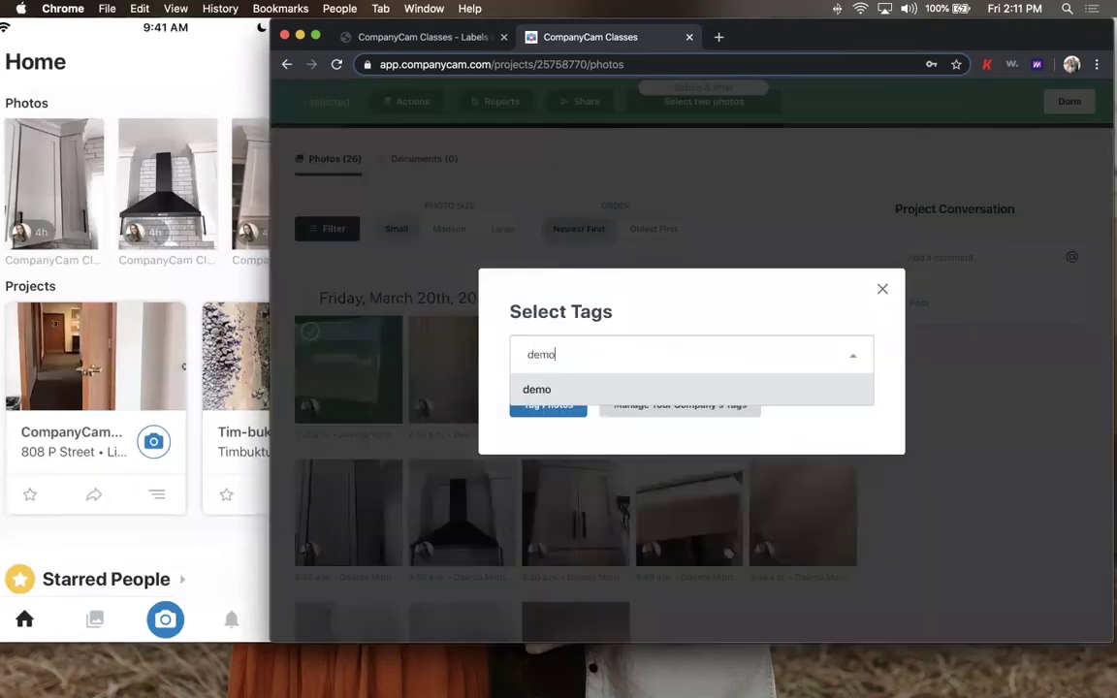
pyautogui.click(580, 383)
pyautogui.click(548, 405)
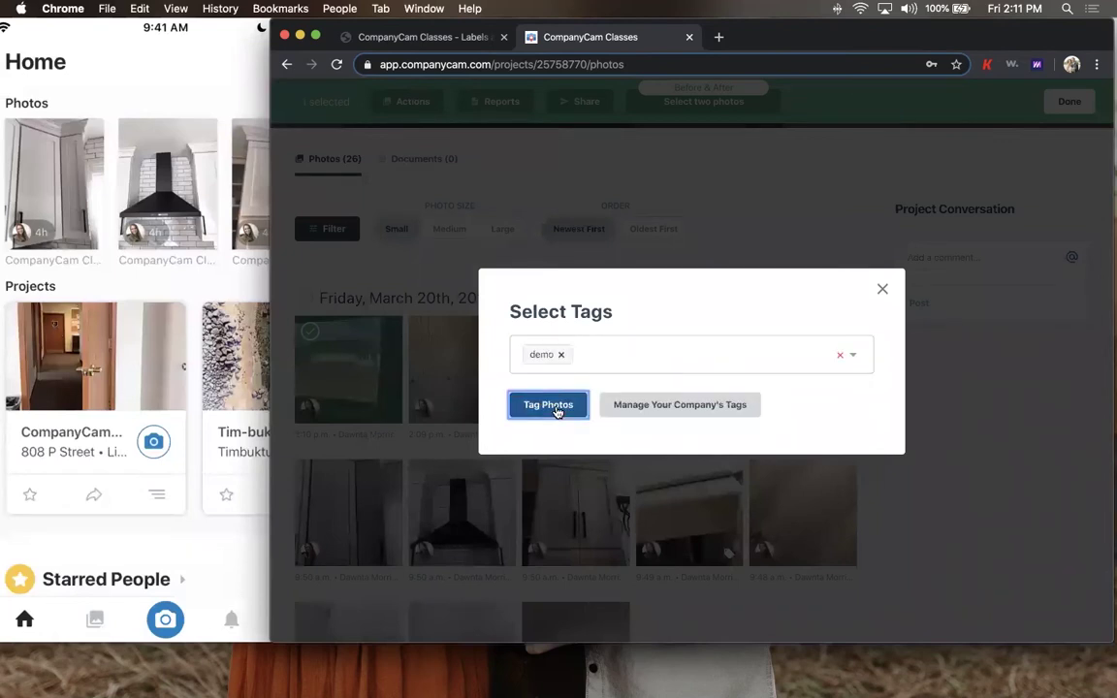
pyautogui.click(310, 335)
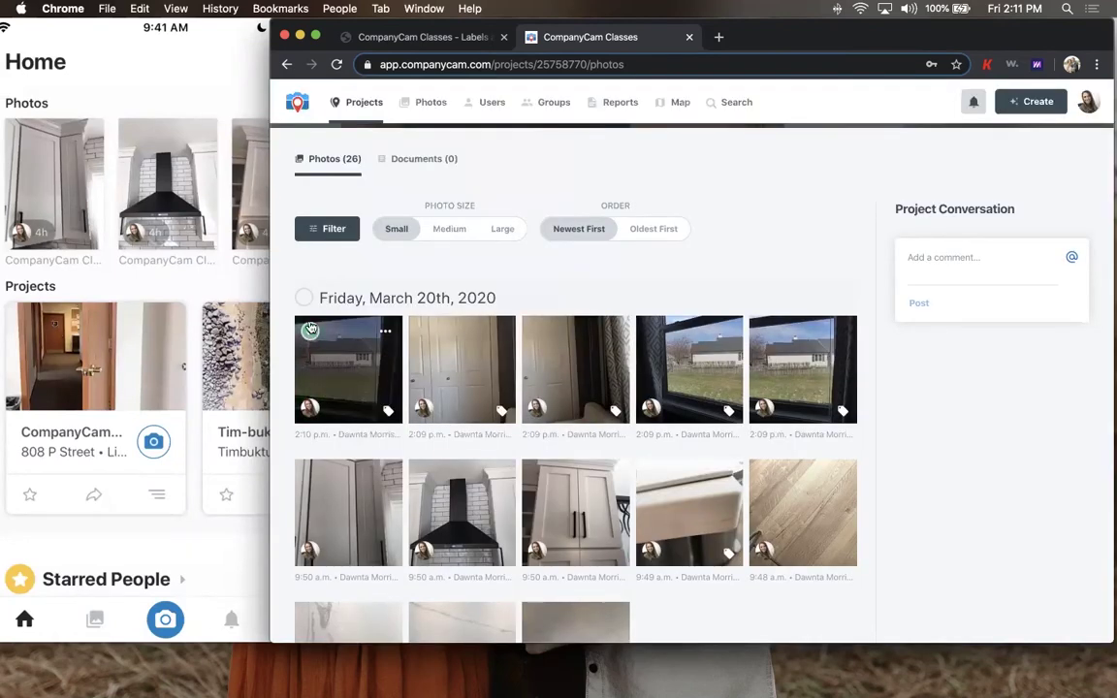
# - Select all photos from Friday, March 20th, 2020, tag them with a newly created tag 24 and clear the selection
pyautogui.scroll(-1, 456, 427)
pyautogui.scroll(-3, 456, 427)
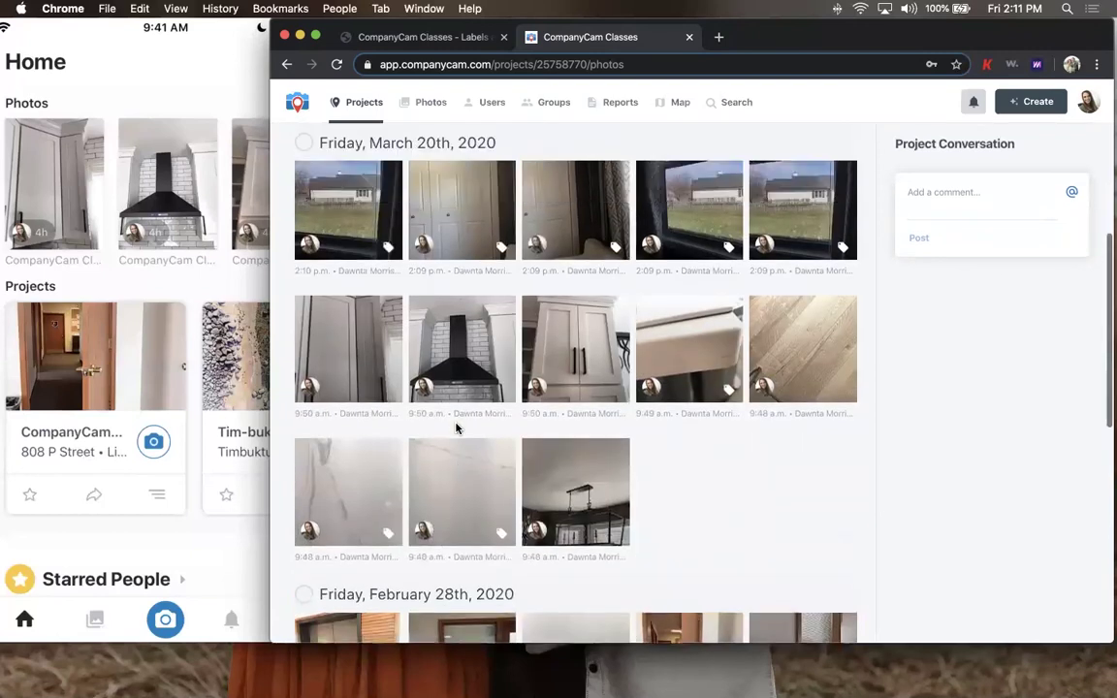
pyautogui.scroll(2, 388, 339)
pyautogui.click(303, 226)
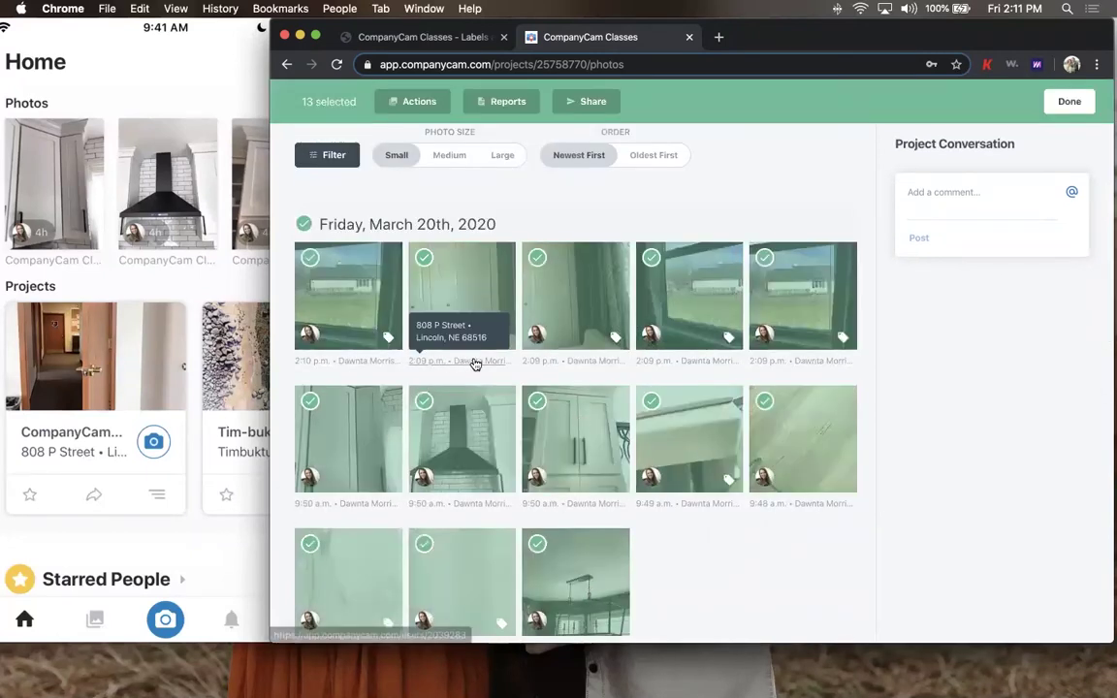
pyautogui.click(415, 105)
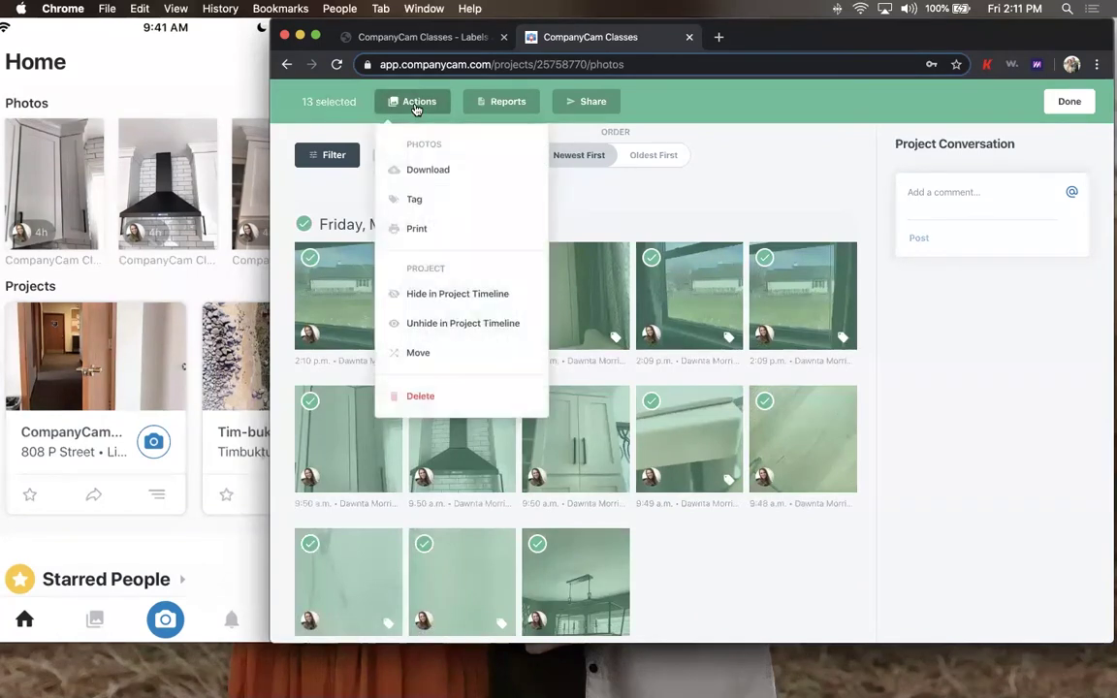
pyautogui.click(435, 199)
pyautogui.click(583, 359)
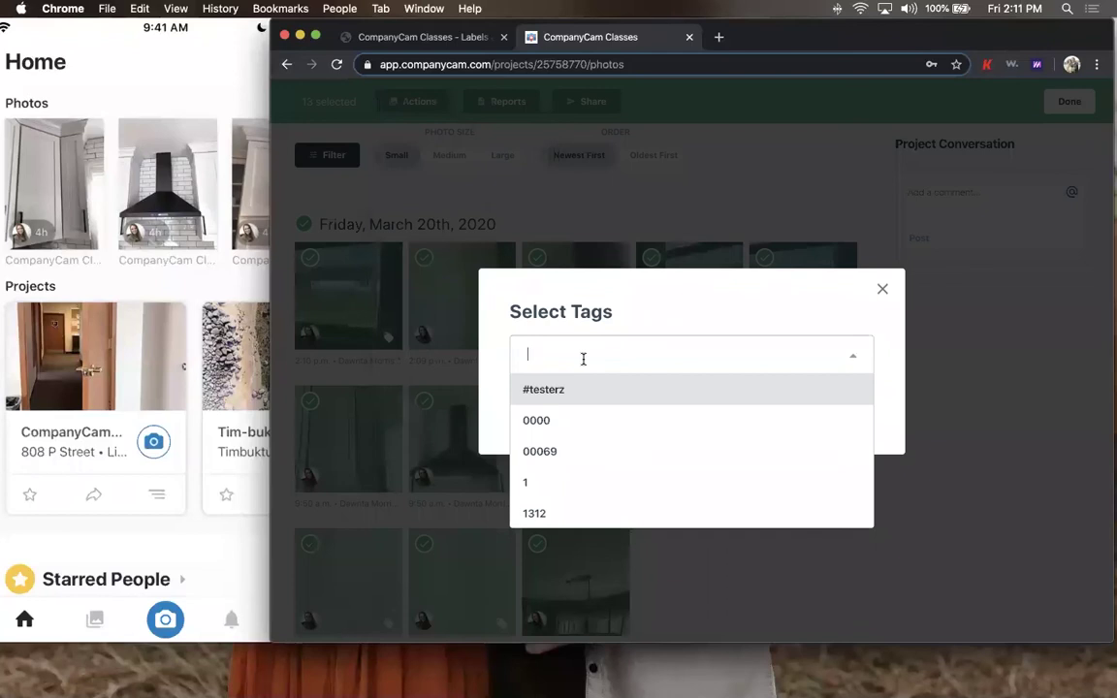
pyautogui.write('24')
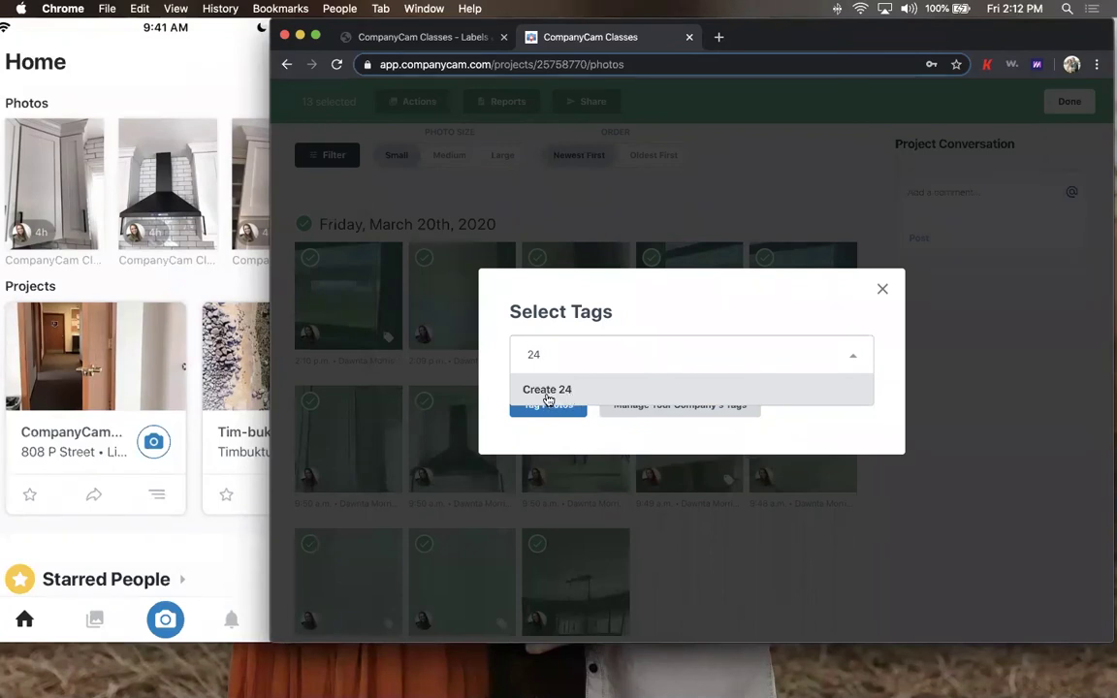
pyautogui.click(580, 390)
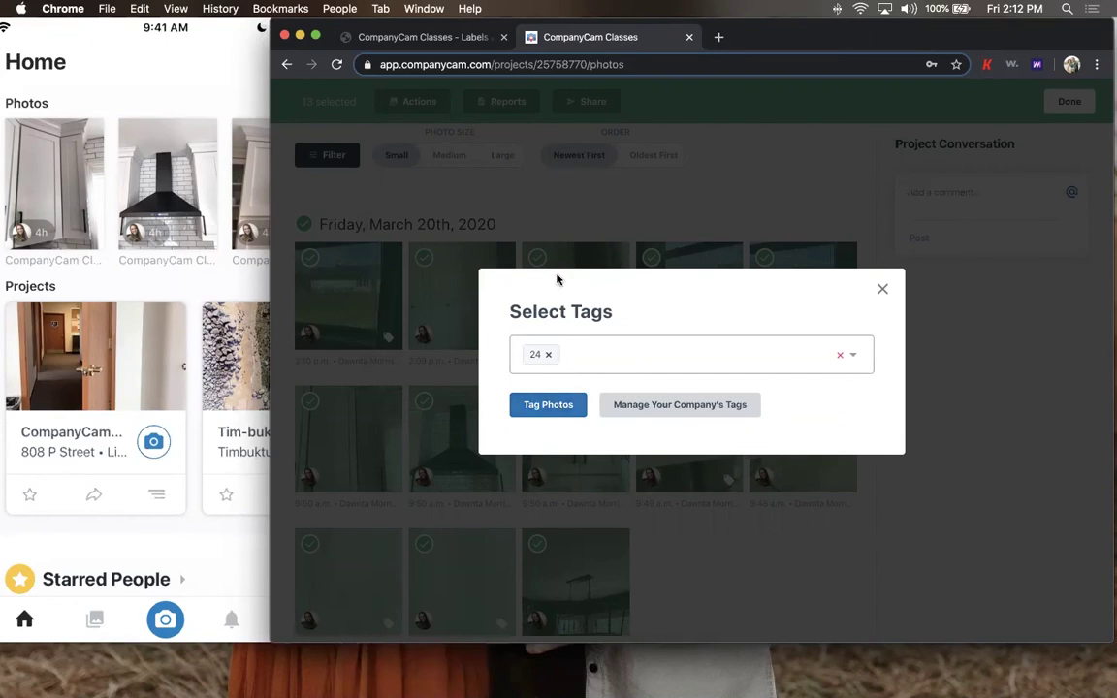
pyautogui.click(549, 406)
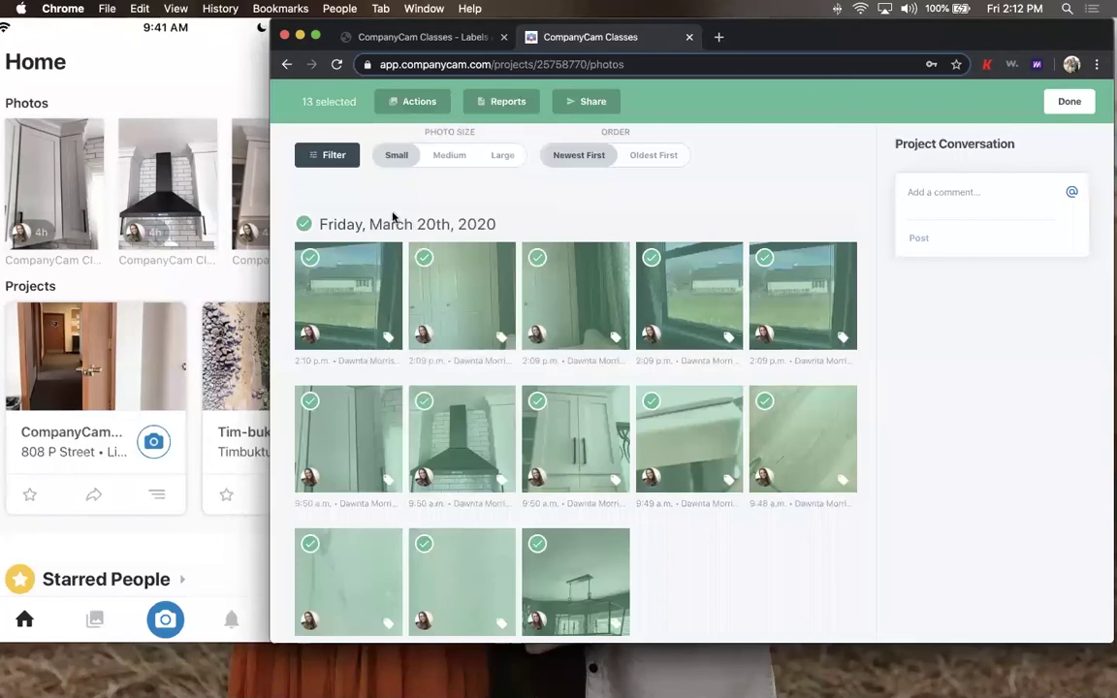
pyautogui.click(304, 226)
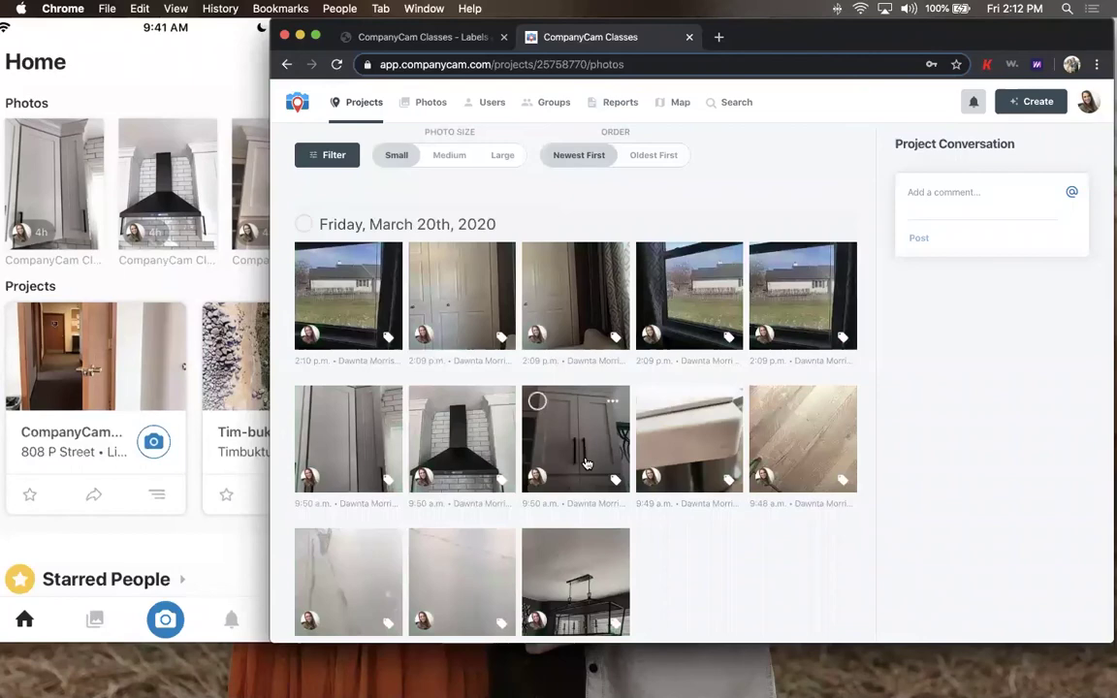
# - Look through the project's older photos and filter the project photos by the countertops tag
pyautogui.scroll(-5, 586, 464)
pyautogui.scroll(-3, 587, 463)
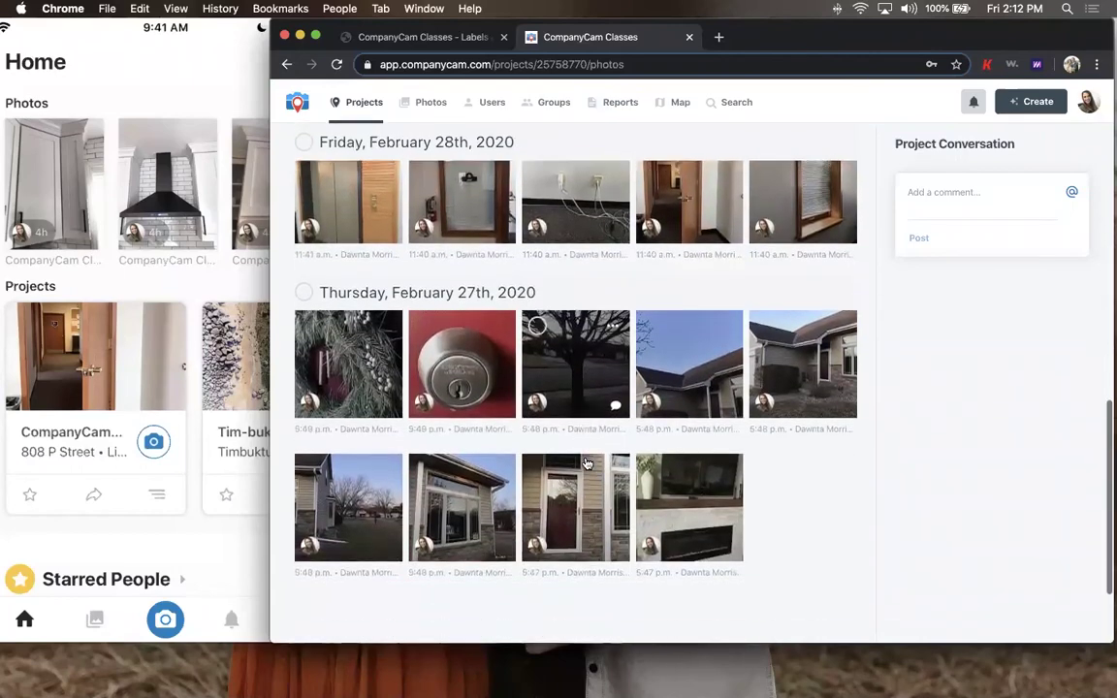
pyautogui.scroll(5, 587, 464)
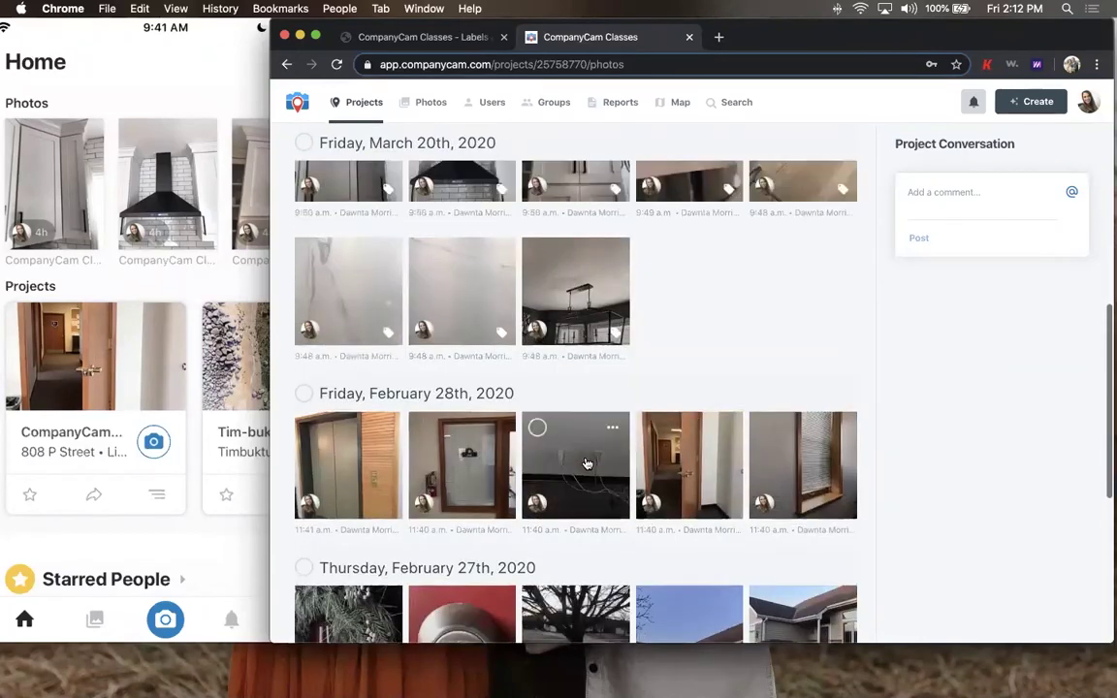
pyautogui.scroll(2, 587, 463)
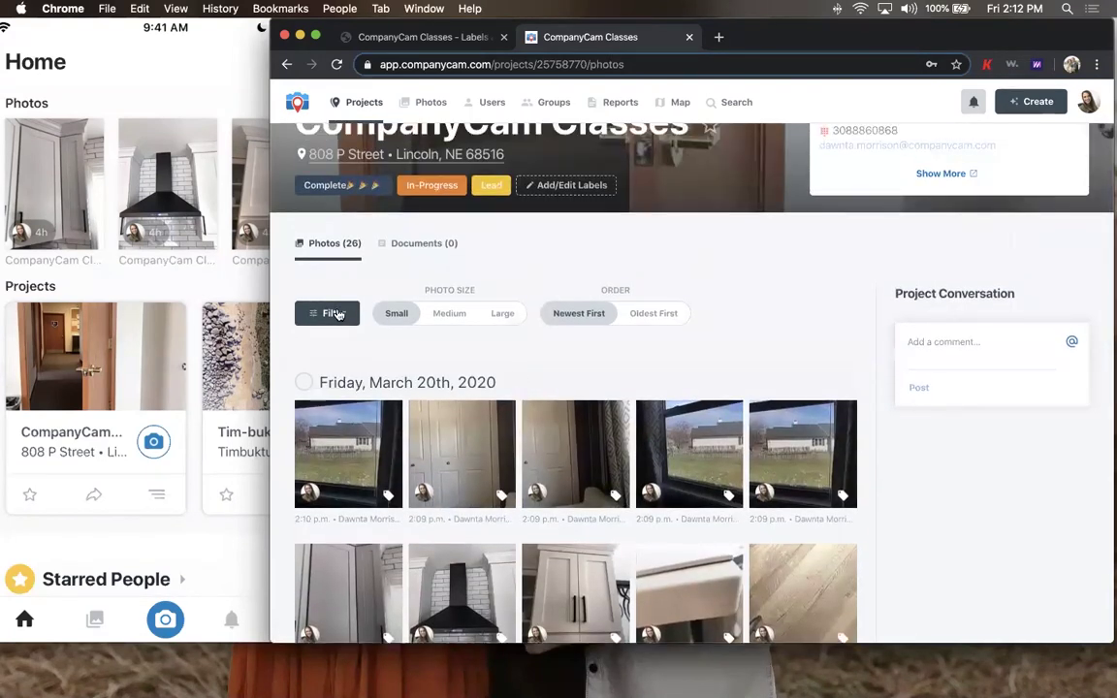
pyautogui.click(324, 312)
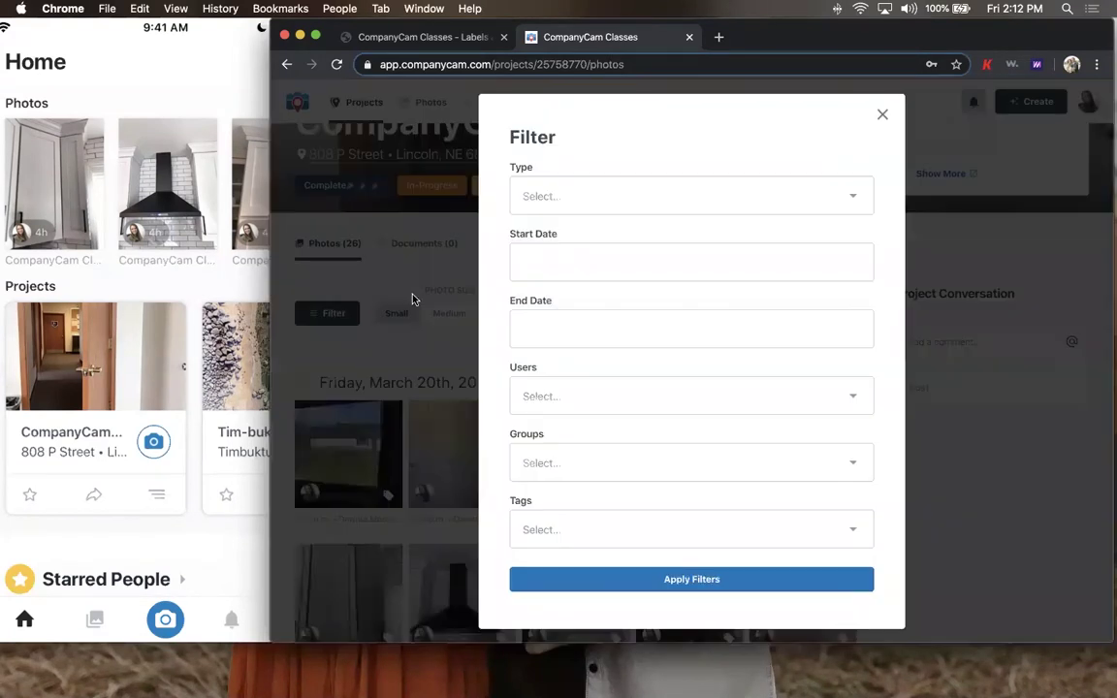
pyautogui.click(623, 524)
pyautogui.write('counter')
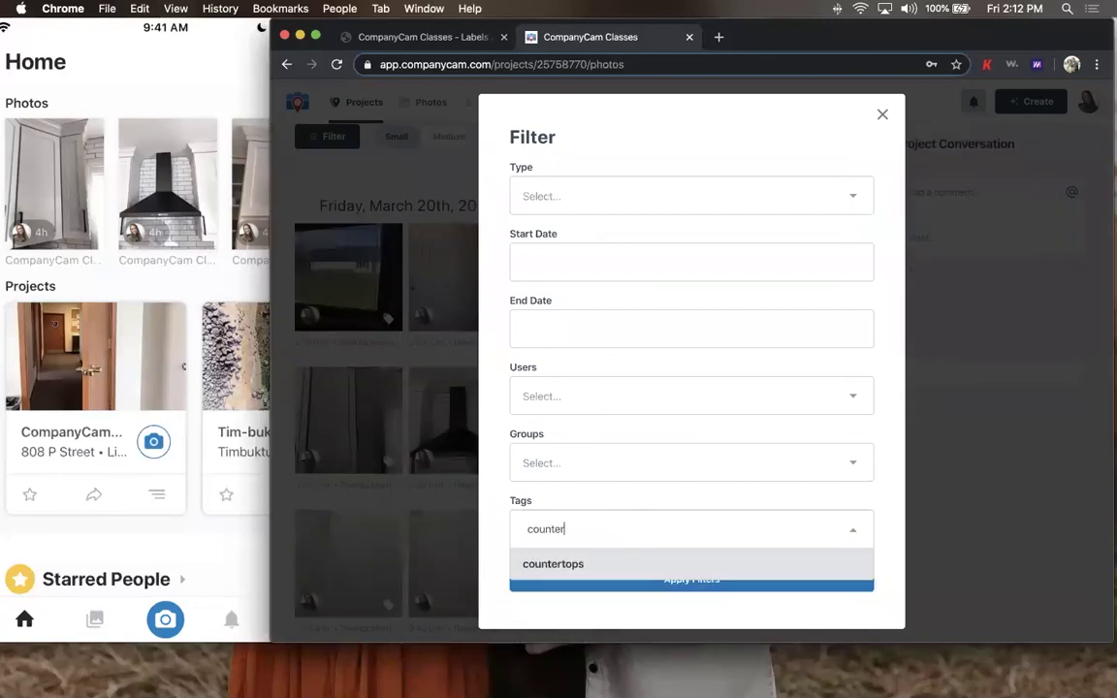
pyautogui.click(599, 573)
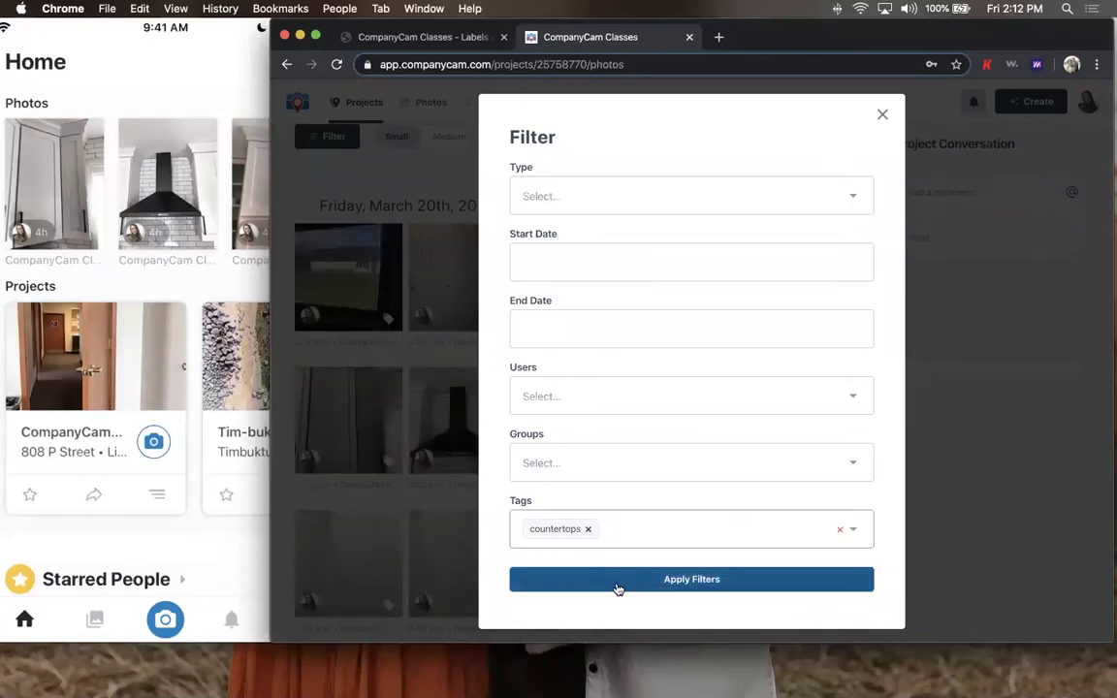
pyautogui.click(621, 580)
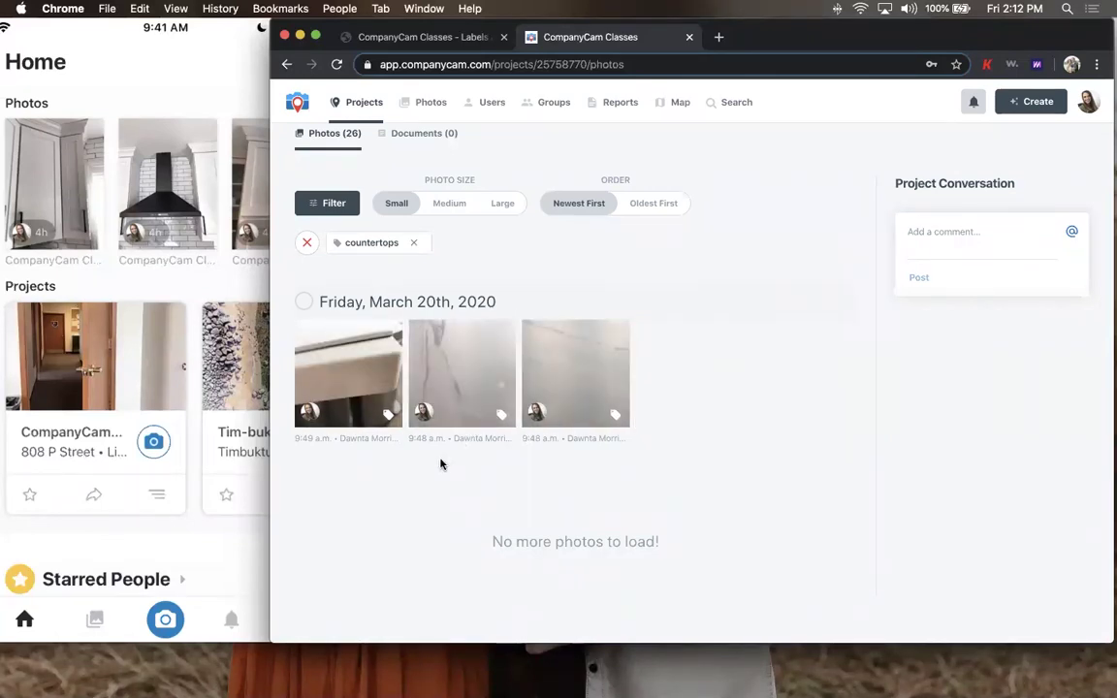
# - Add the Needs Finished tag to the photo filter alongside countertops and apply it
pyautogui.click(345, 214)
pyautogui.click(621, 524)
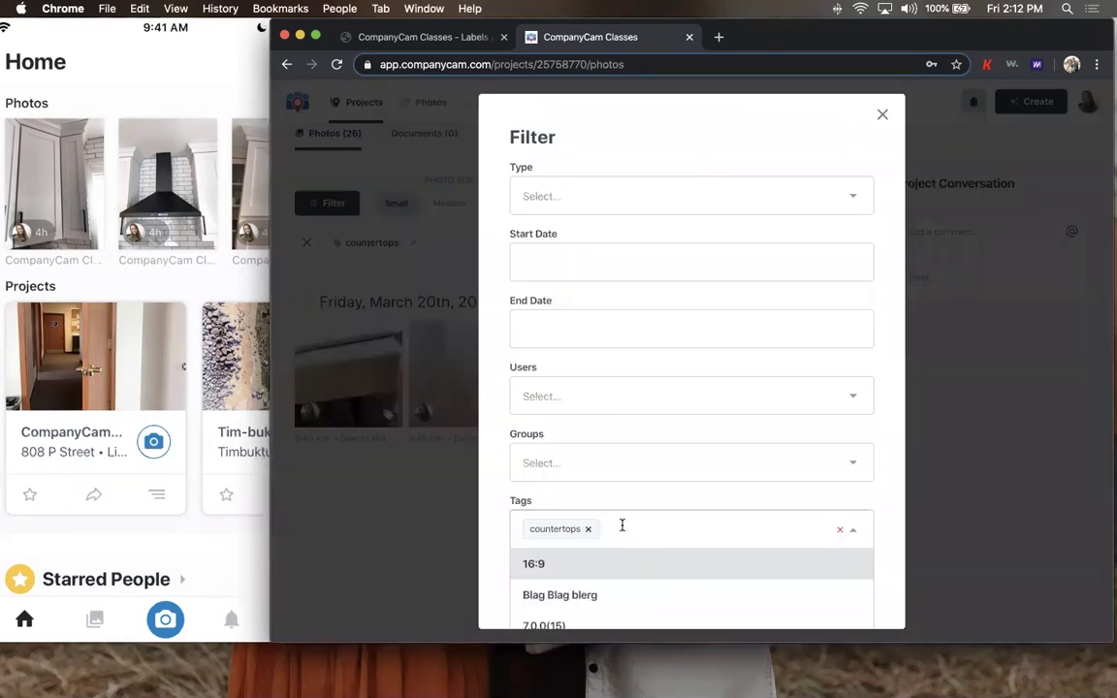
pyautogui.write('needs')
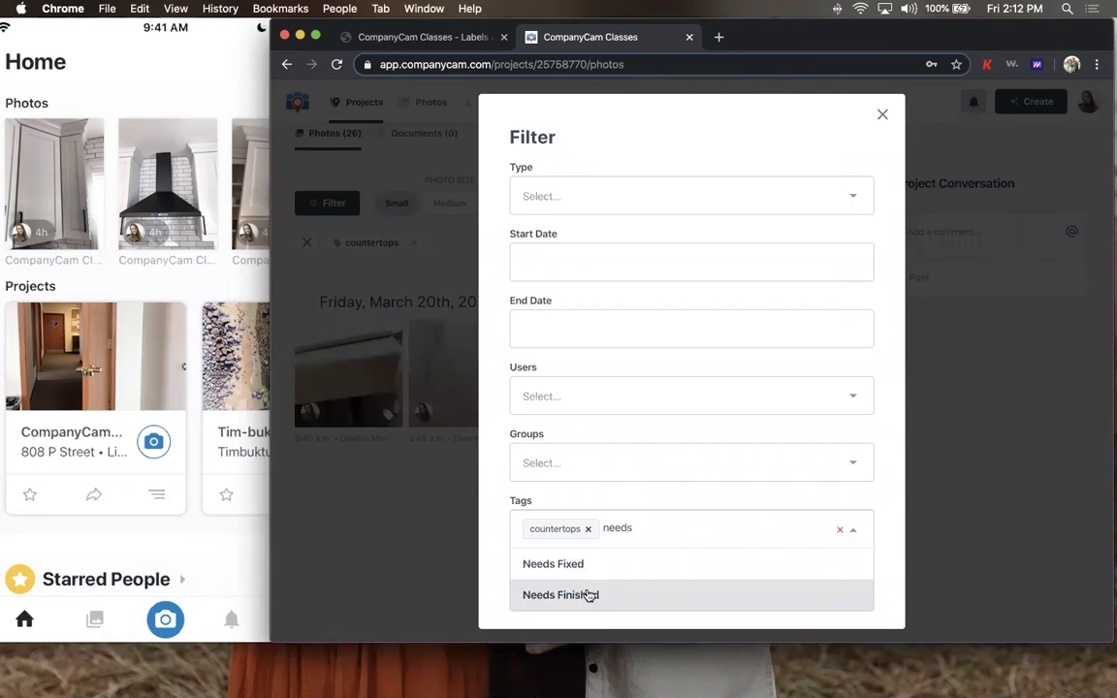
pyautogui.click(589, 595)
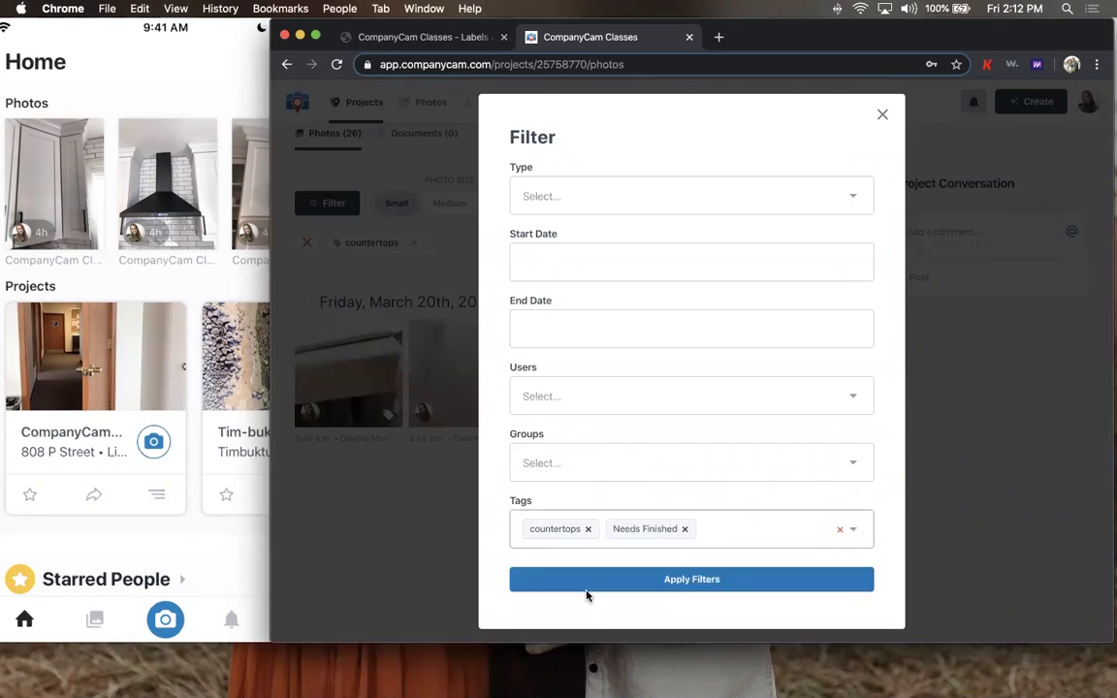
pyautogui.click(707, 582)
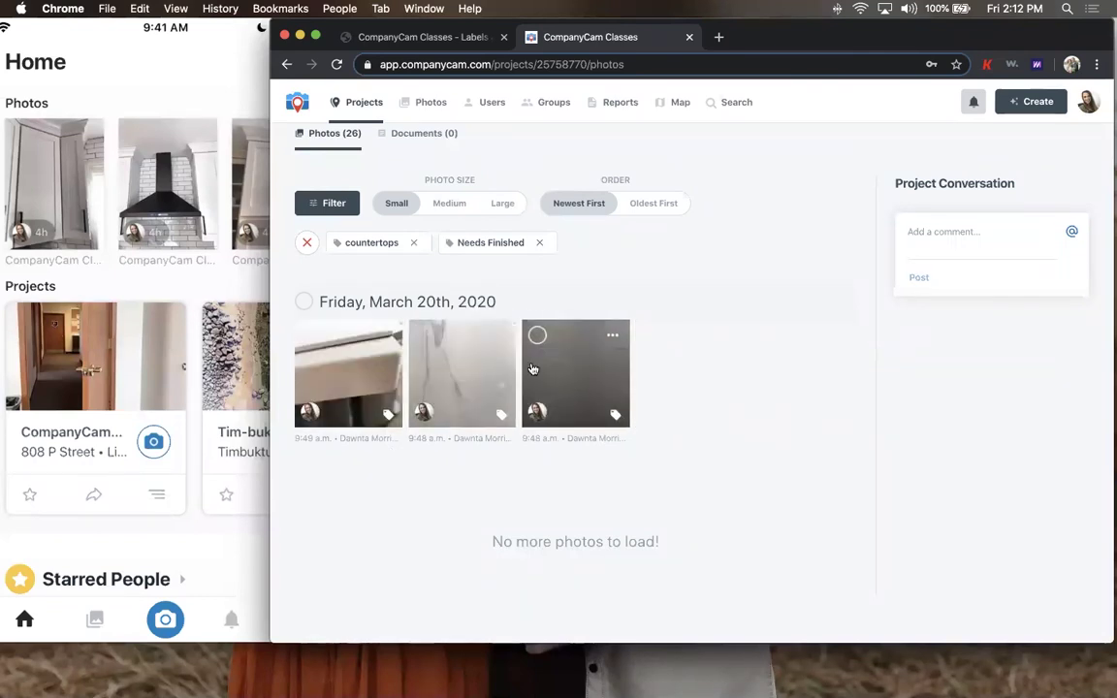
# - Remove the countertops filter, view the Needs Finished photo to check its tags and close it
pyautogui.click(413, 243)
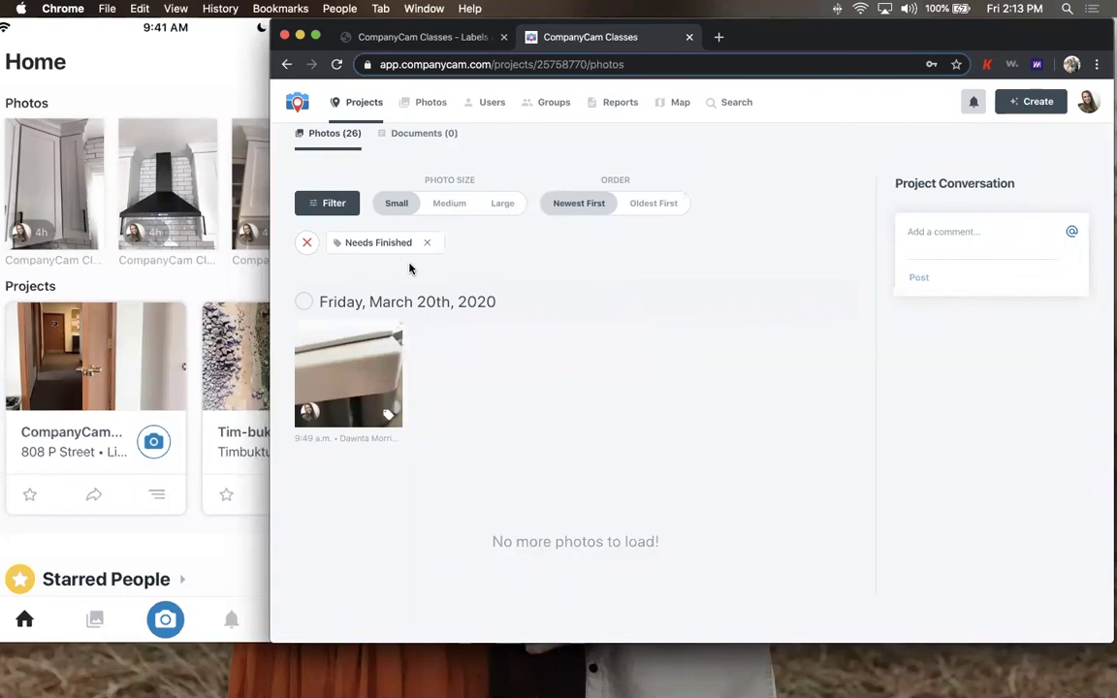
pyautogui.click(366, 365)
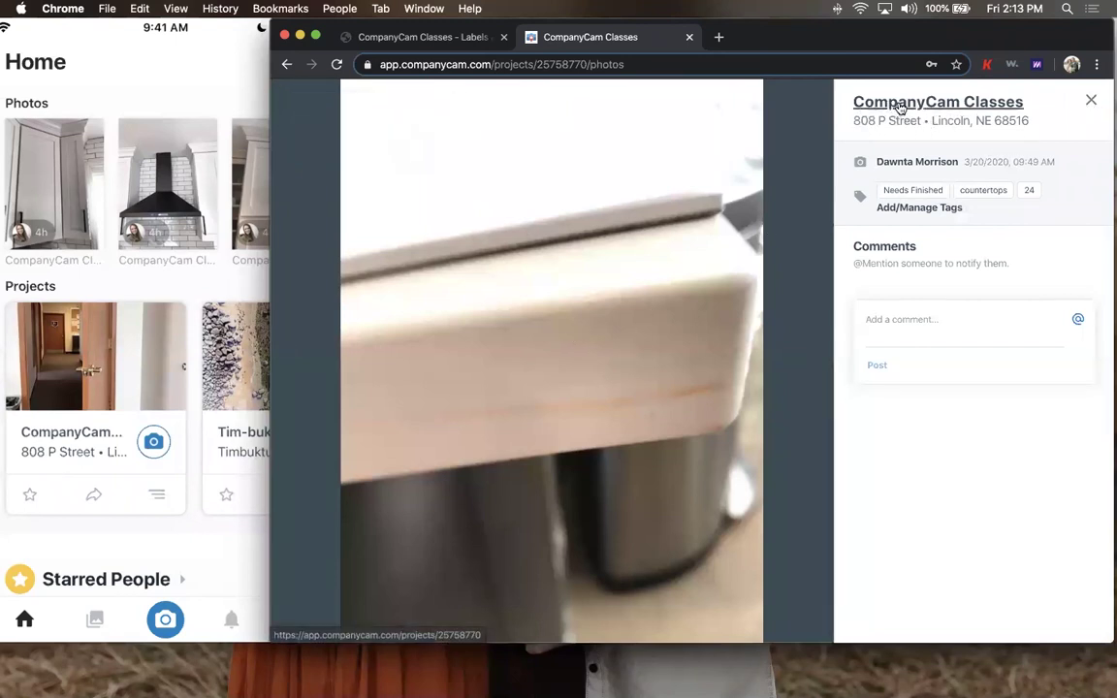
pyautogui.click(1093, 101)
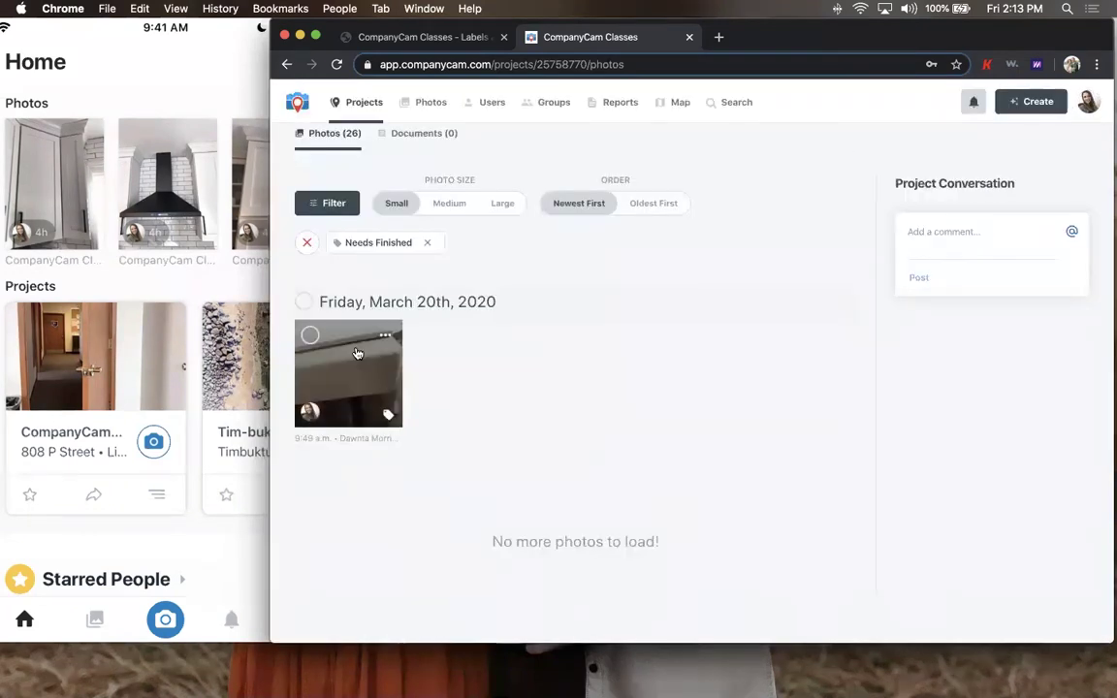
# - Remove the Needs Finished filter and return to the CompanyCam Classes project header
pyautogui.click(426, 244)
pyautogui.scroll(5, 417, 247)
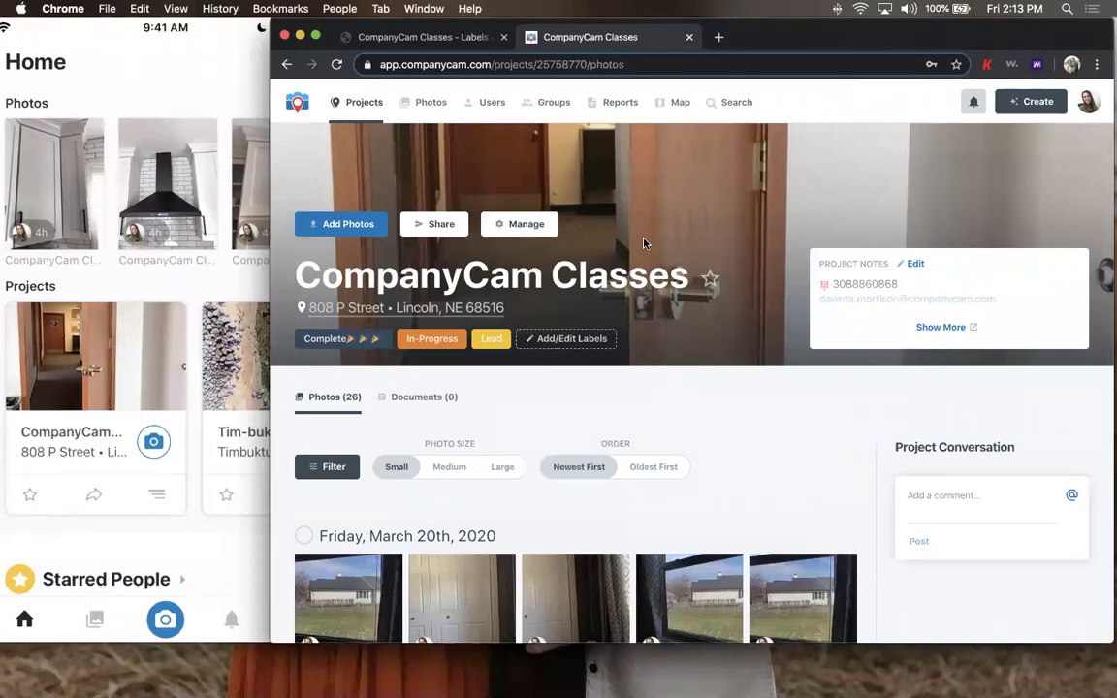
pyautogui.scroll(1, 639, 257)
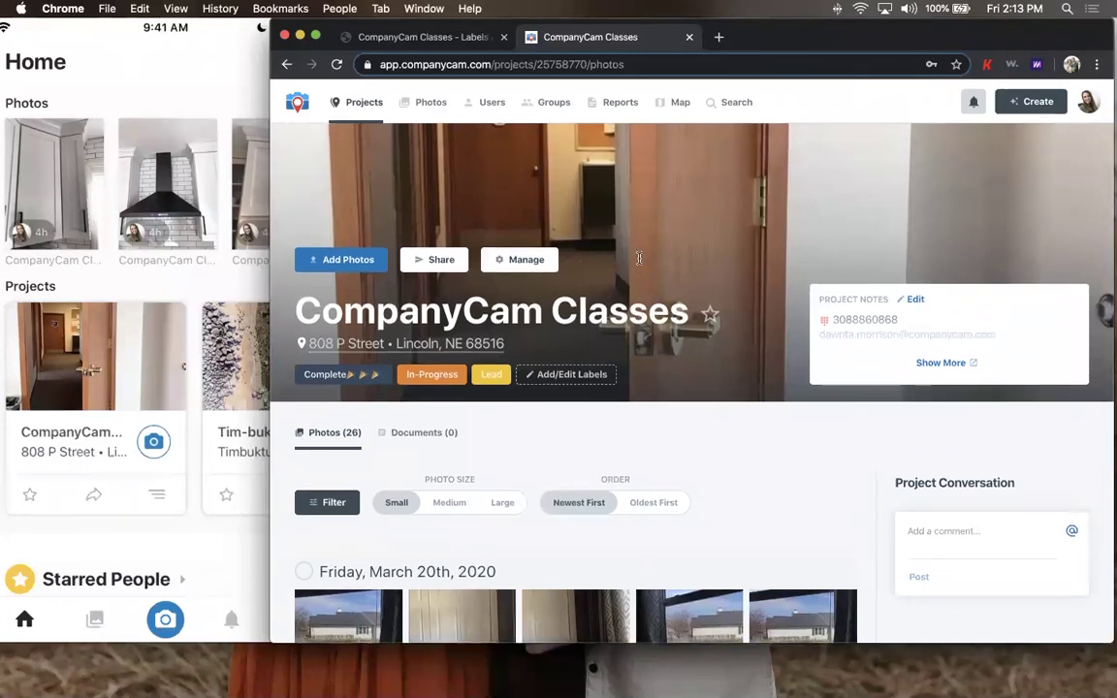